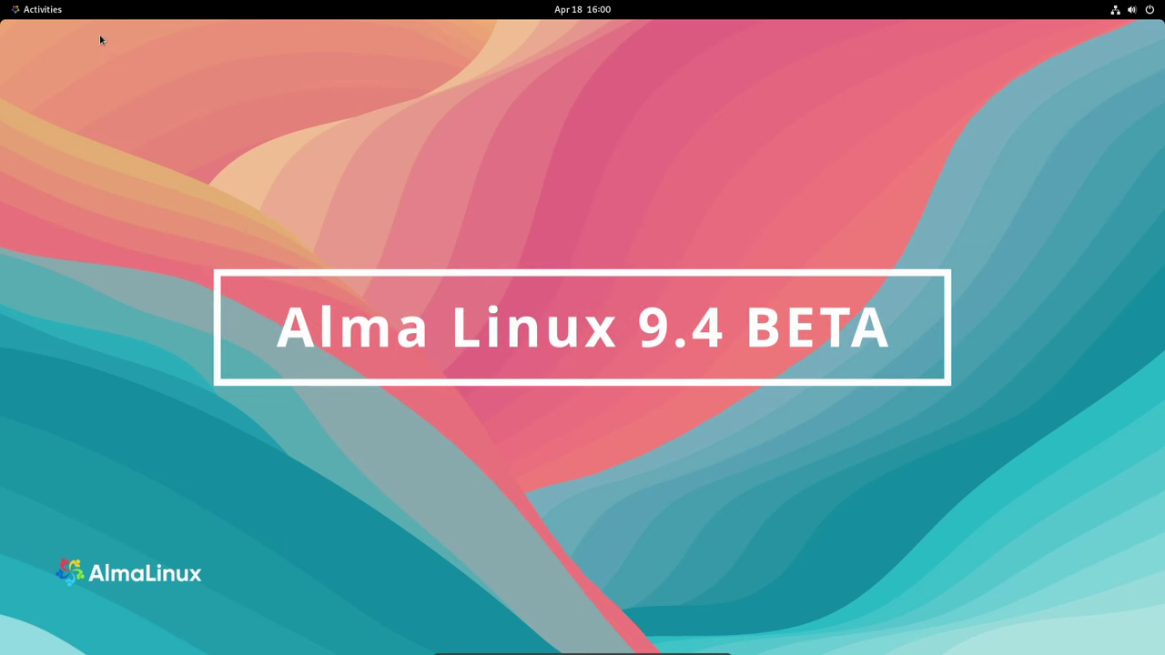
Open the system Settings and show the operating system details on the About page.
click(36, 9)
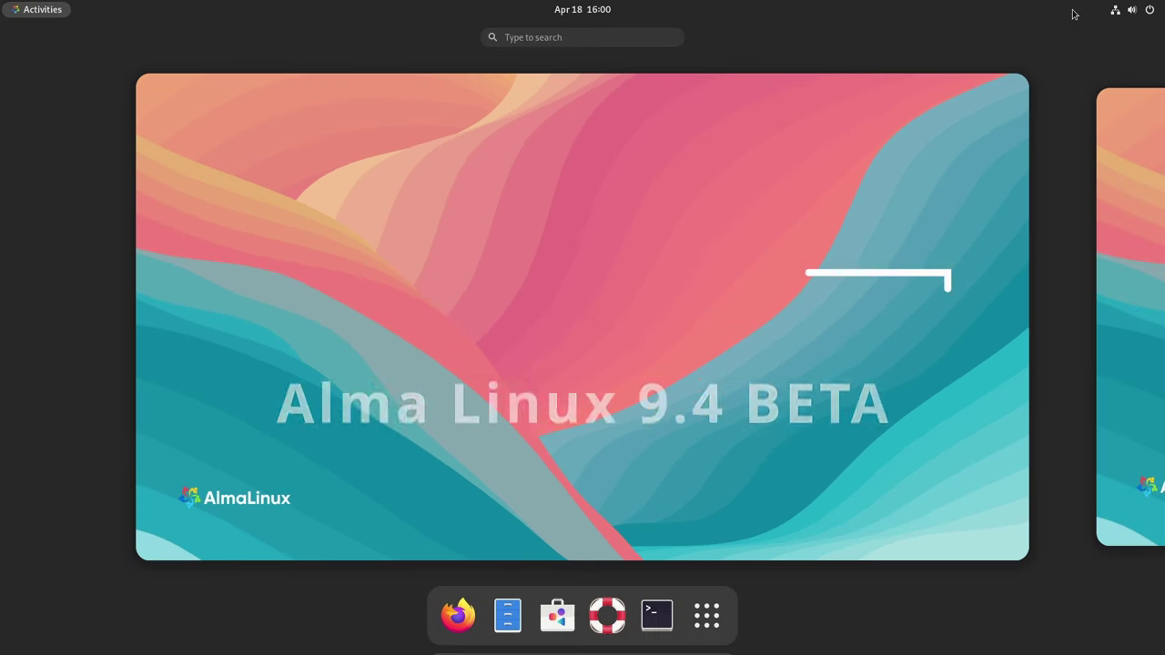
click(1132, 9)
click(1014, 122)
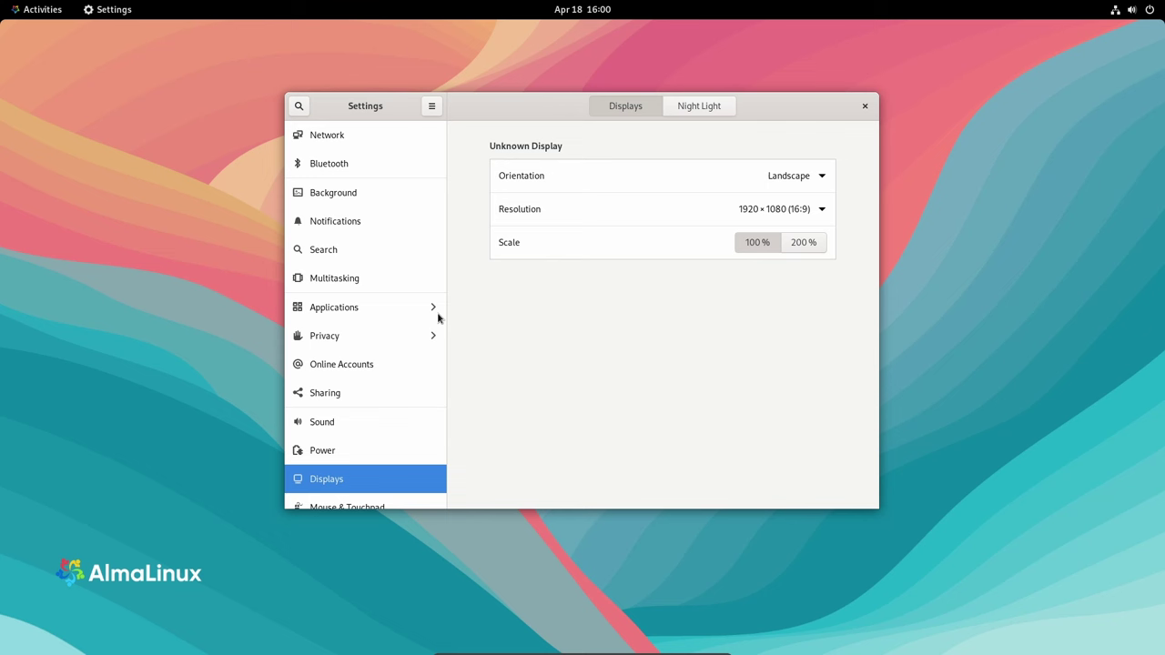
scroll(383, 340, down, 5)
click(329, 496)
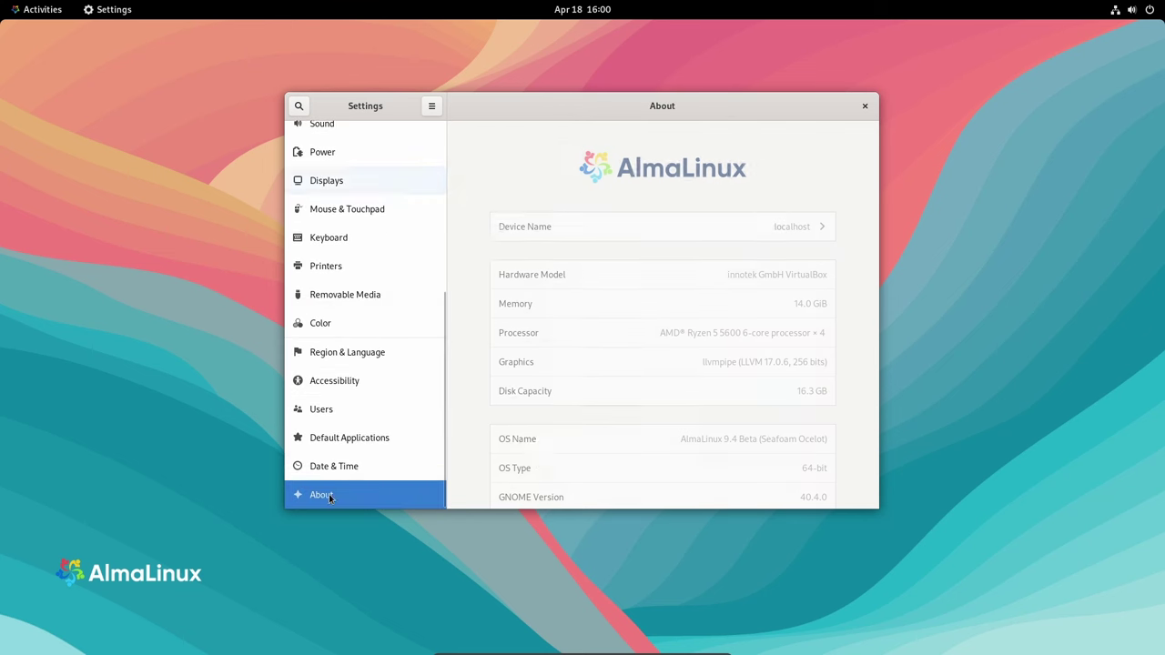
scroll(801, 309, down, 3)
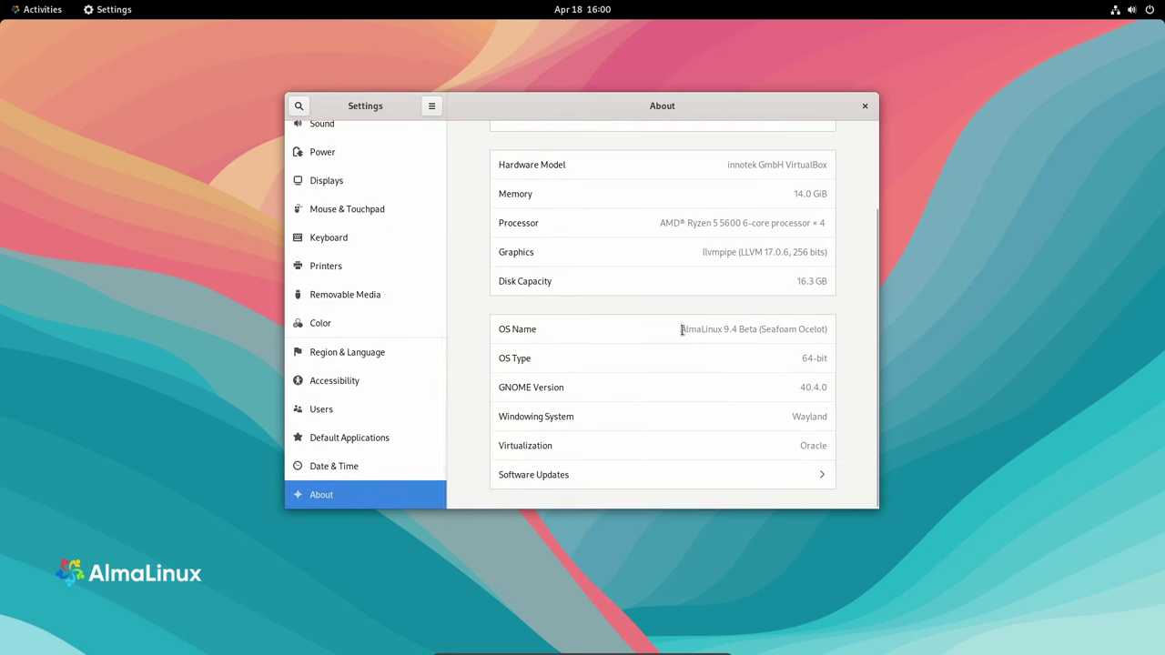
Highlight the OS Name and Windowing System values on the About page, and close Settings.
drag(682, 330, 843, 333)
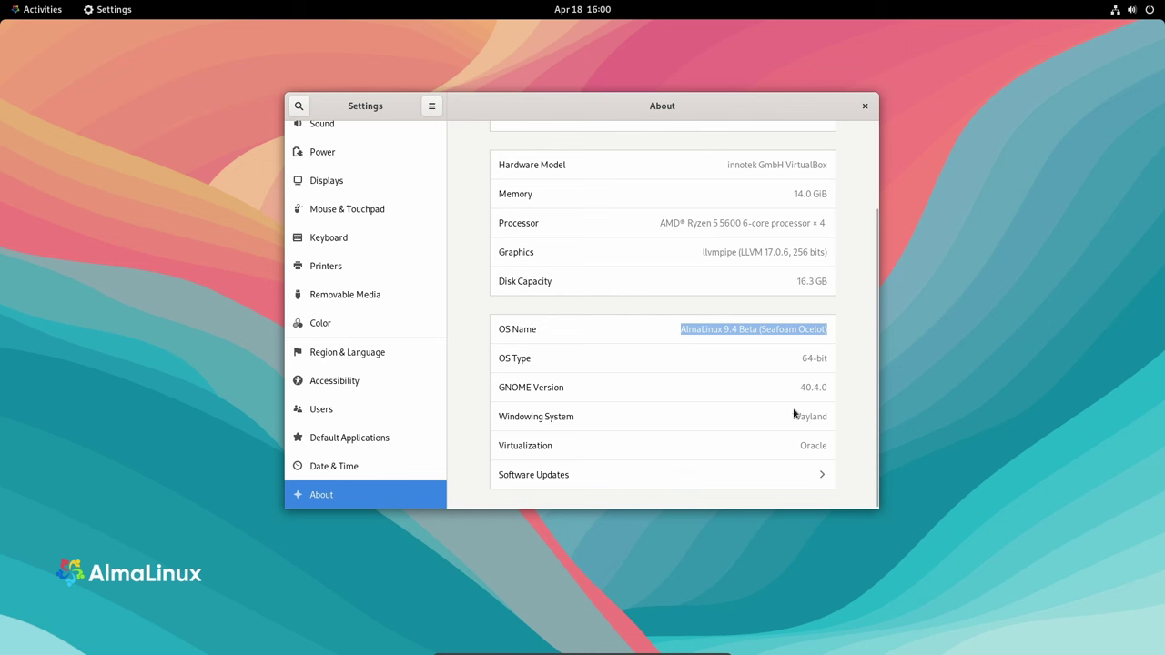
drag(792, 417, 833, 416)
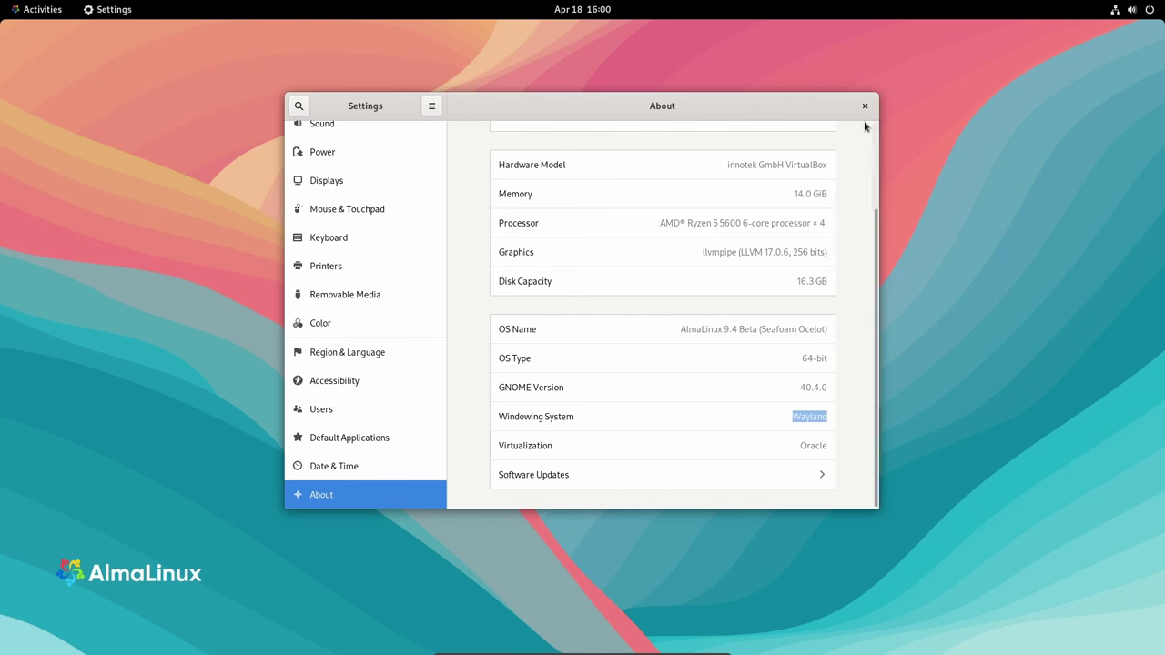
click(865, 107)
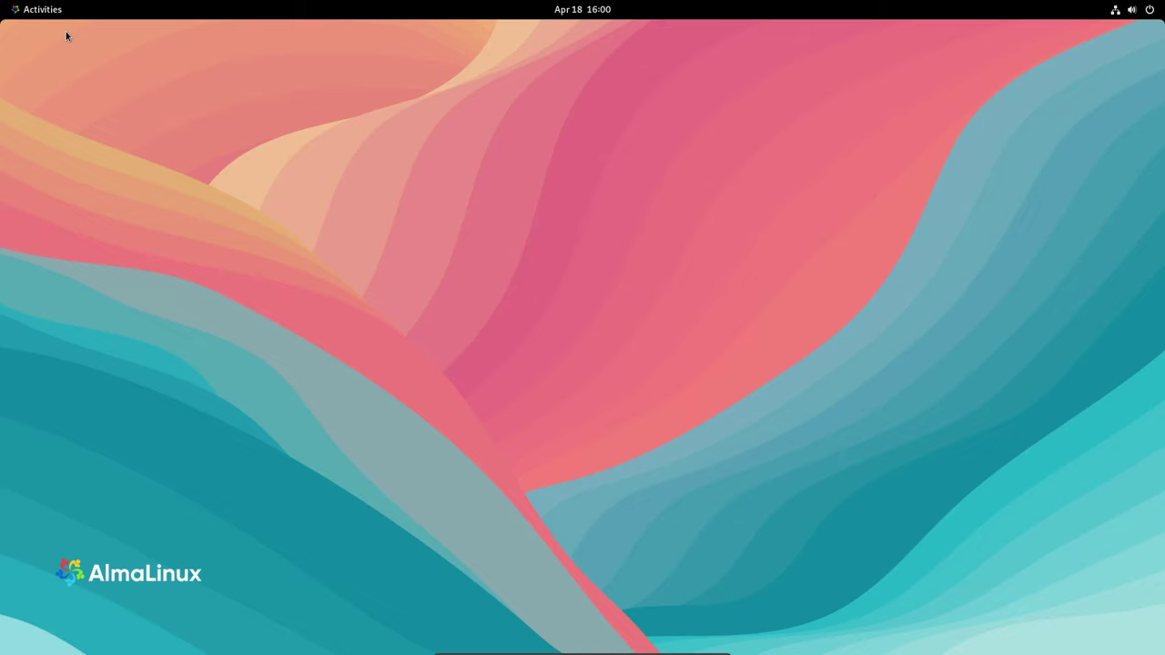
Open the Terminal, move its window toward the middle of the desktop, and view its About information.
click(49, 14)
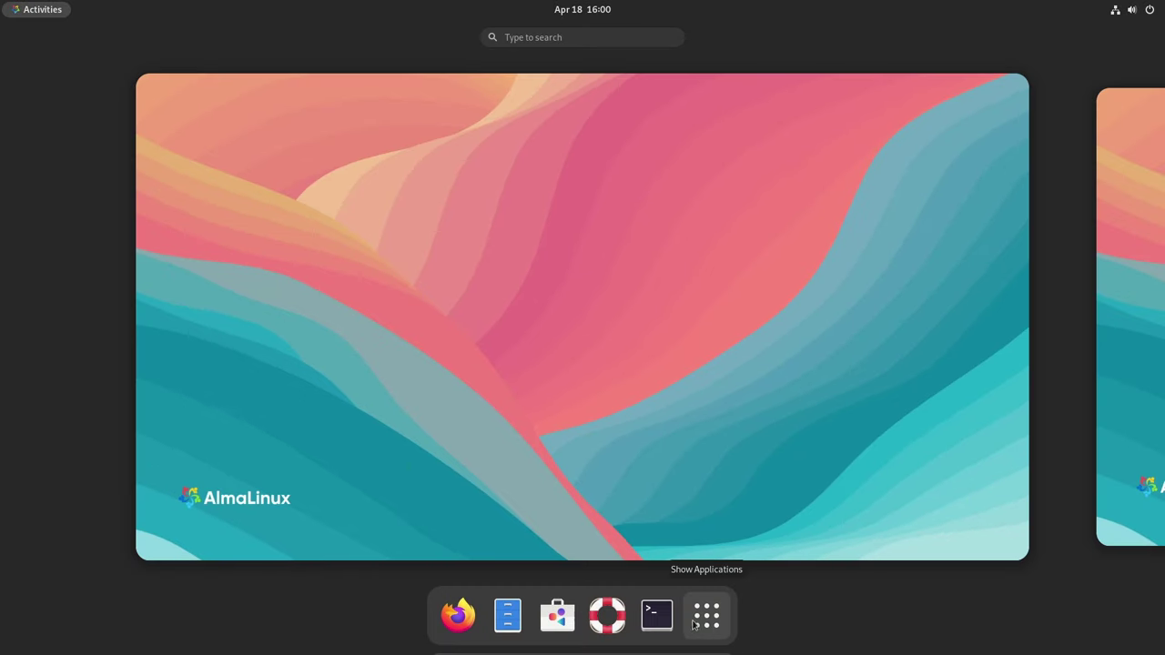
click(657, 615)
drag(400, 71, 587, 164)
click(720, 153)
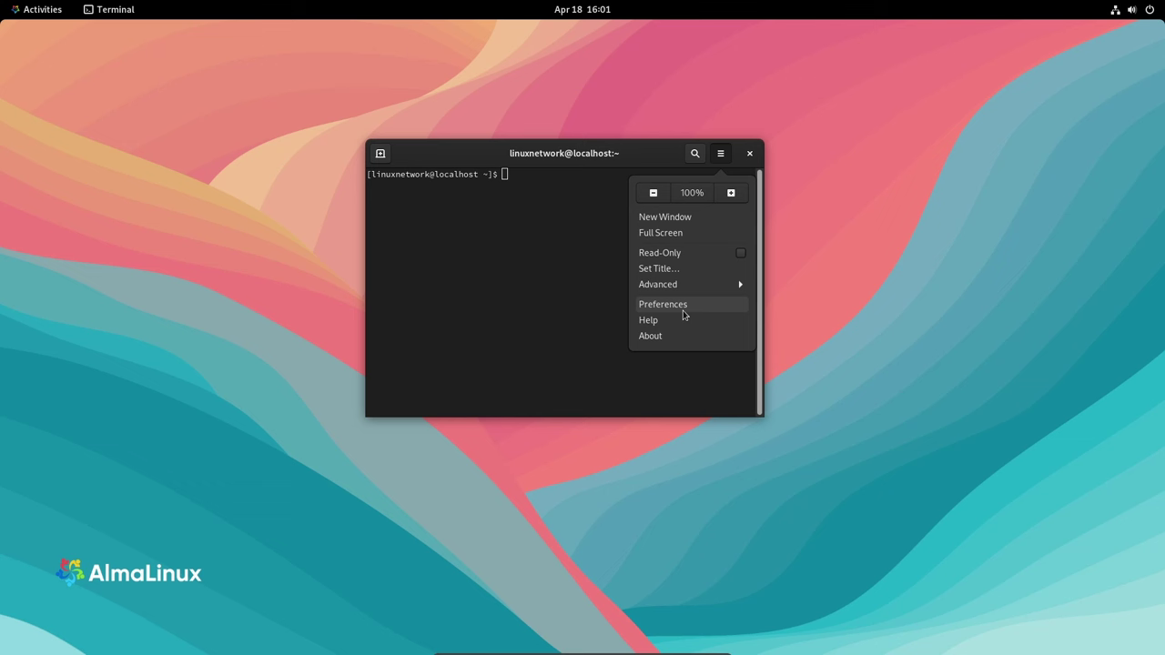
click(668, 337)
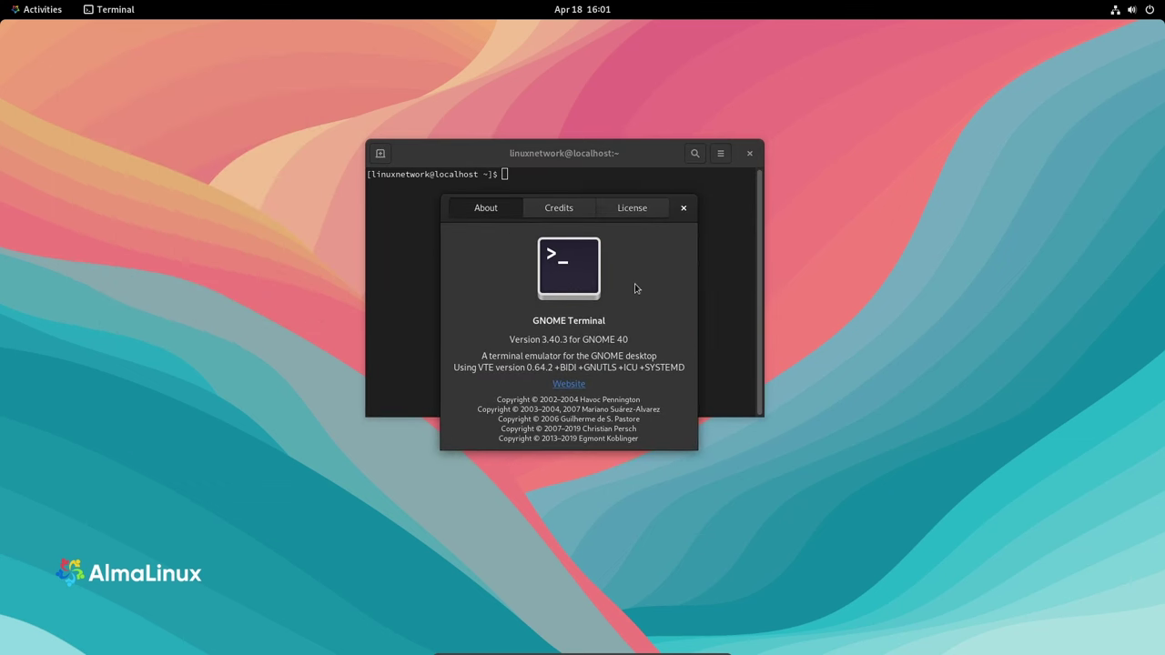
click(684, 208)
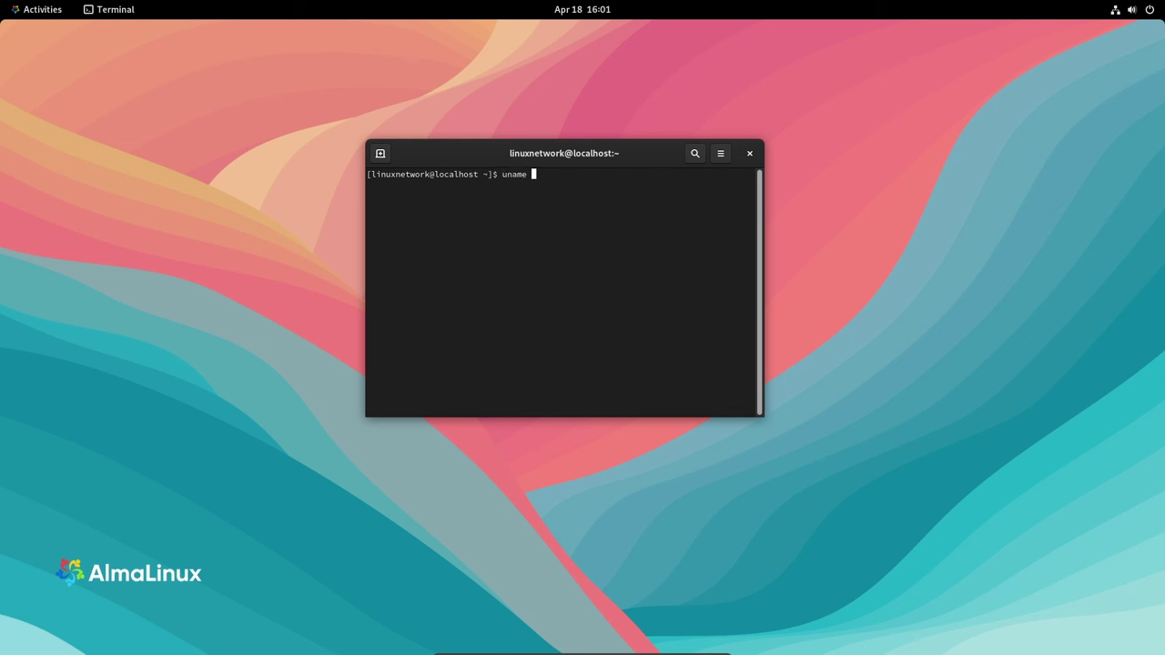
Run uname -a and uname -r in the terminal to check the kernel information.
text(-a)
key(Return)
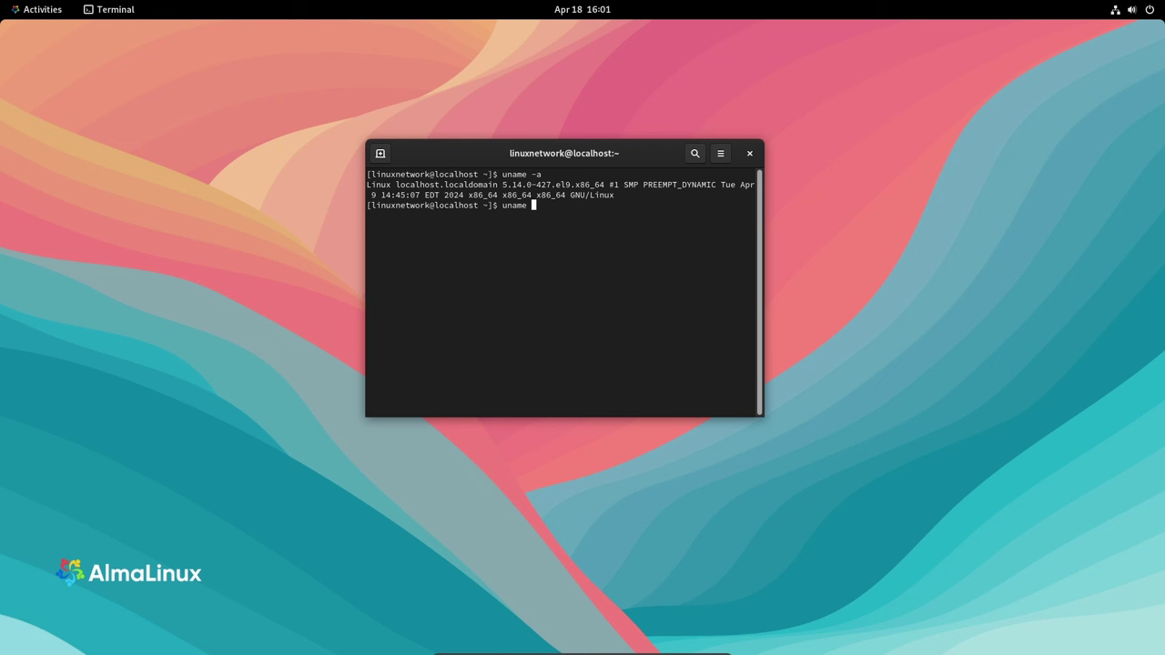
text(uname -r)
key(Return)
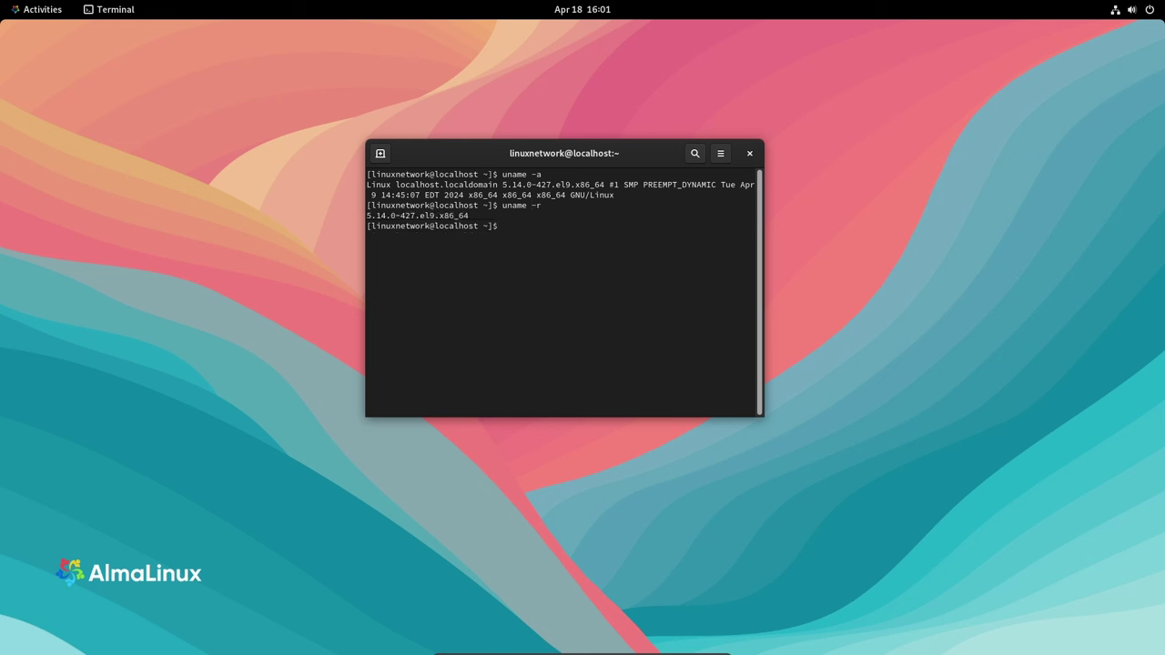
Highlight the kernel release output of uname -r, and close the terminal.
drag(474, 216, 346, 202)
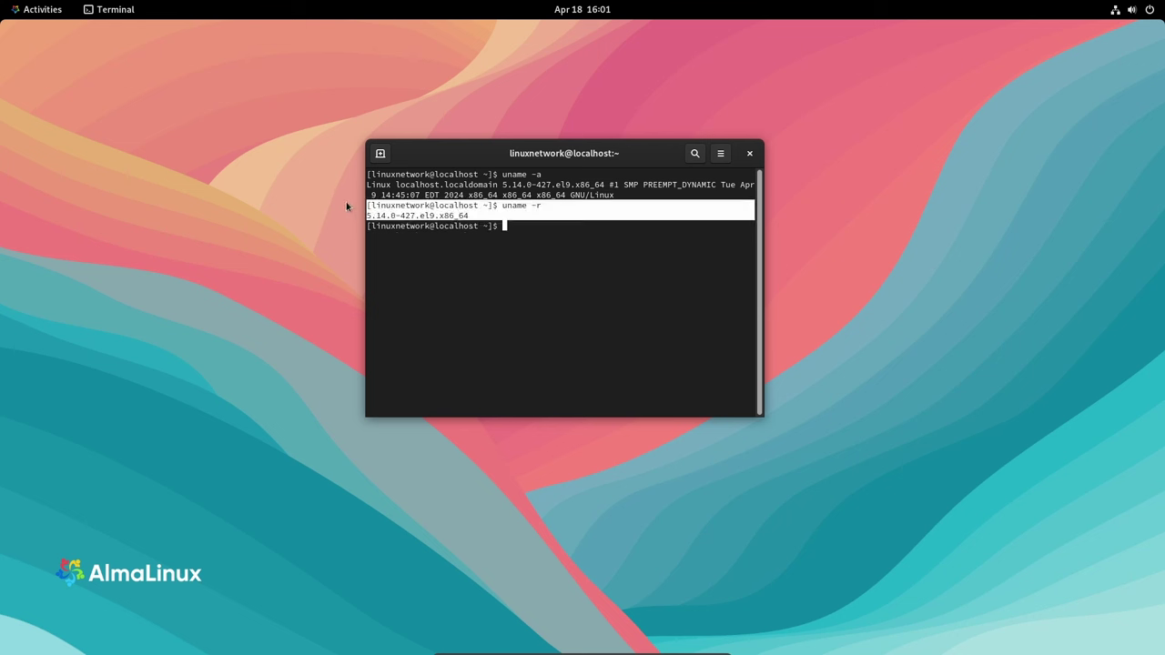
click(465, 215)
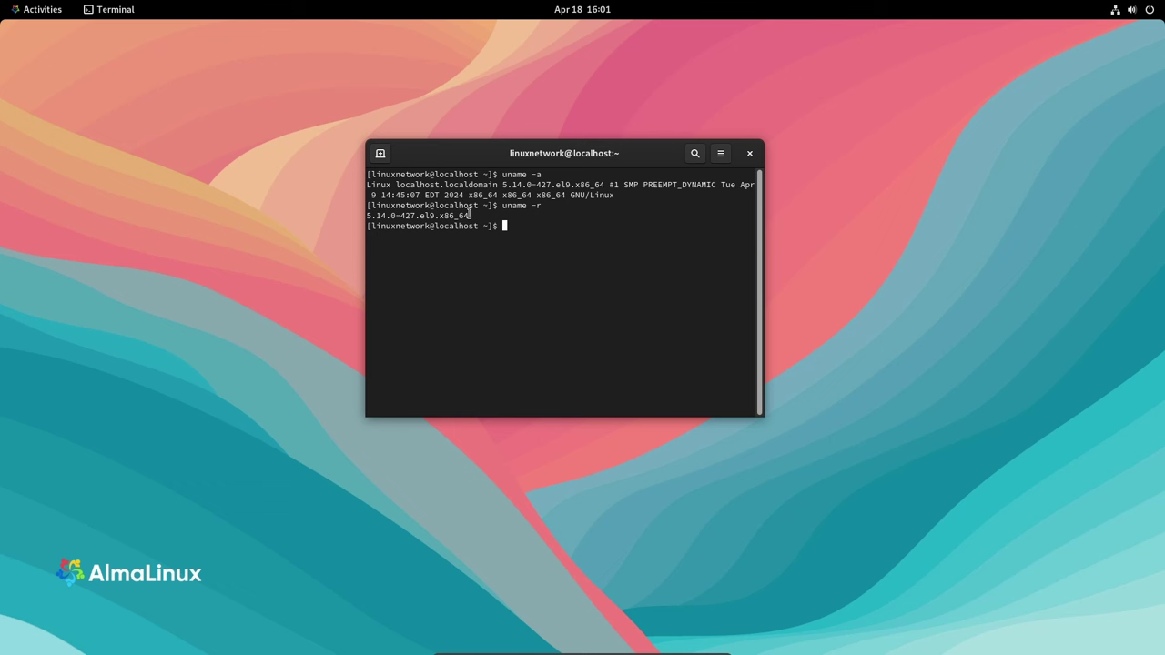
drag(470, 215, 301, 211)
click(508, 218)
drag(477, 216, 370, 216)
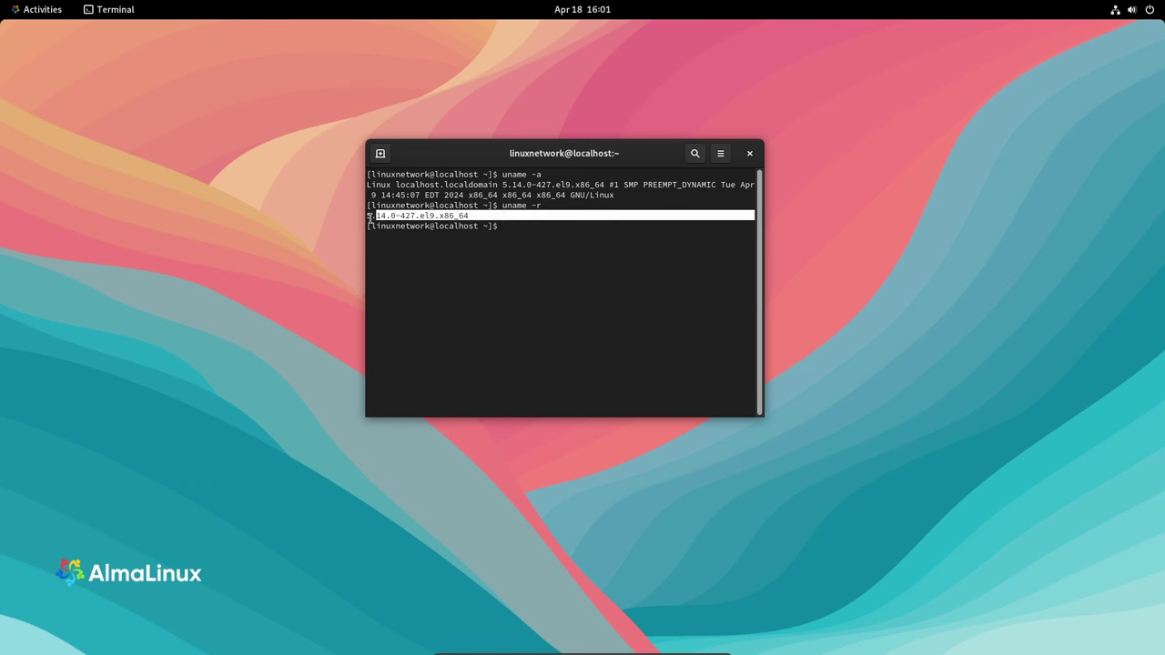
click(750, 155)
Open System Monitor from the application list, check its version information, and close it.
click(41, 9)
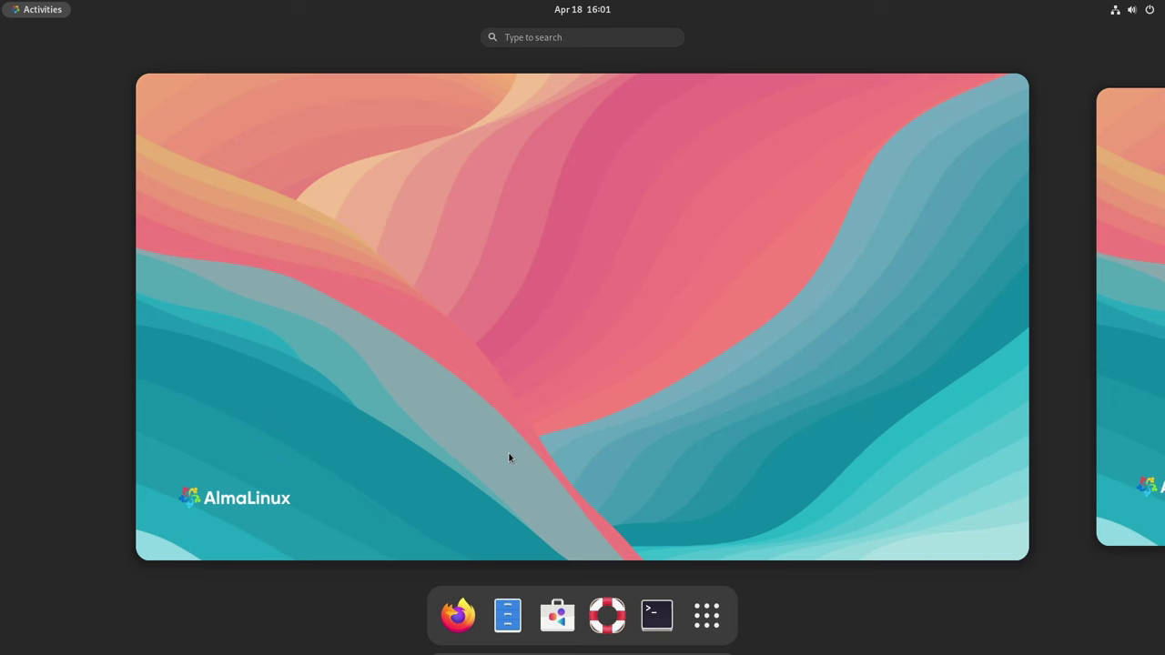
click(707, 616)
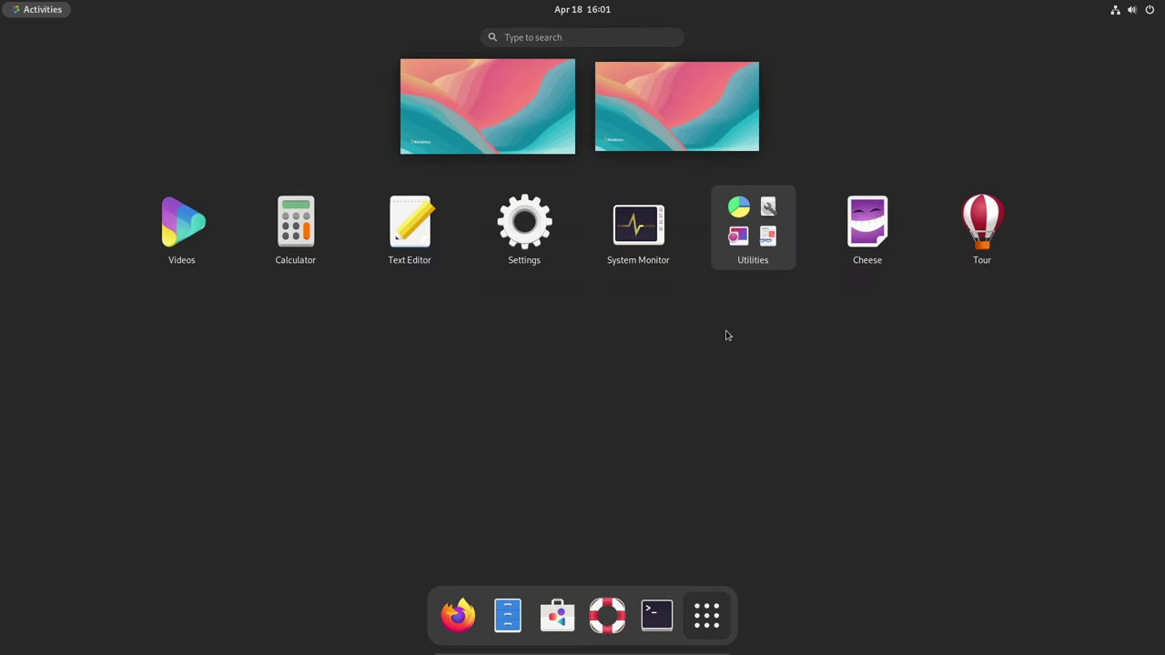
click(661, 240)
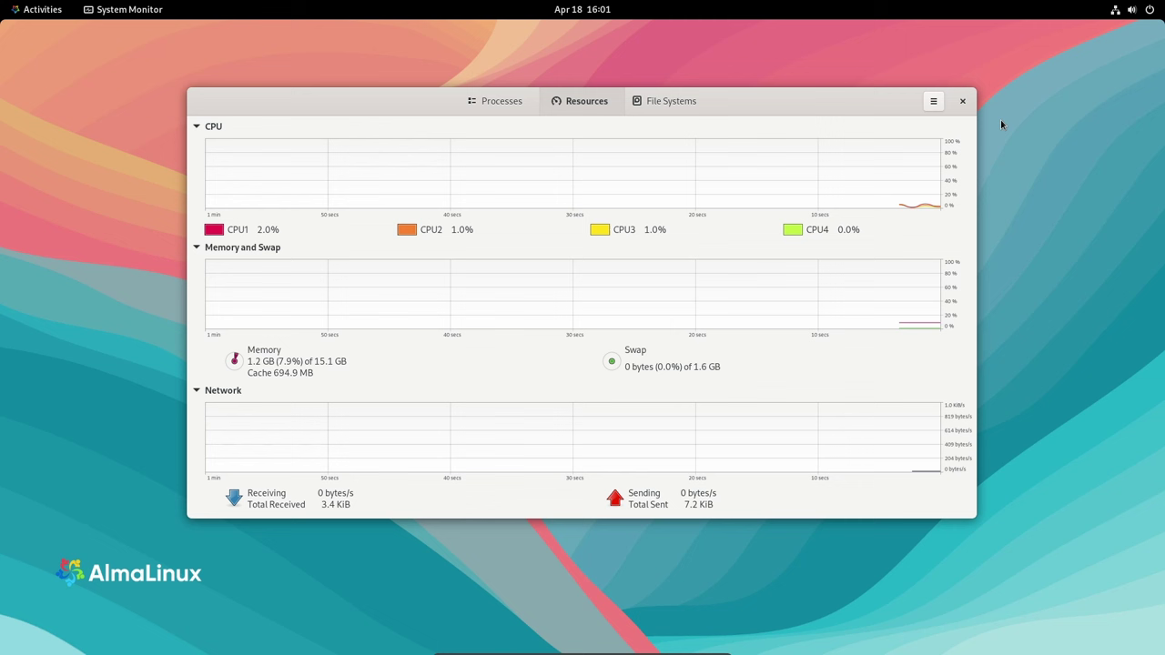
click(933, 101)
click(883, 208)
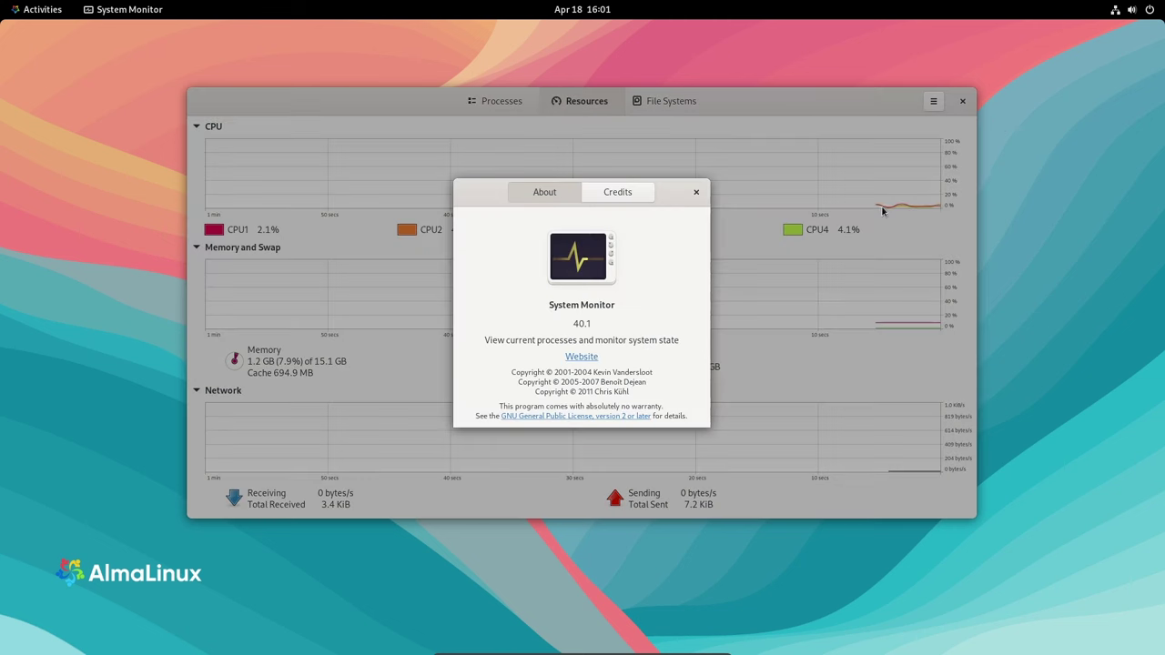
click(697, 193)
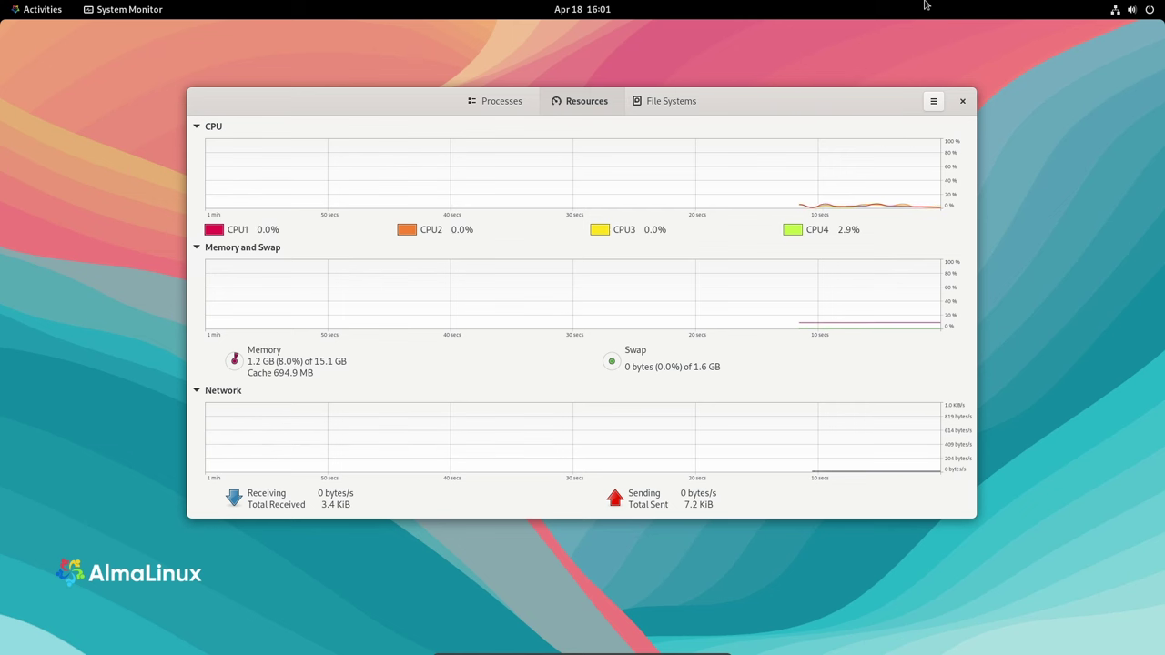
click(961, 101)
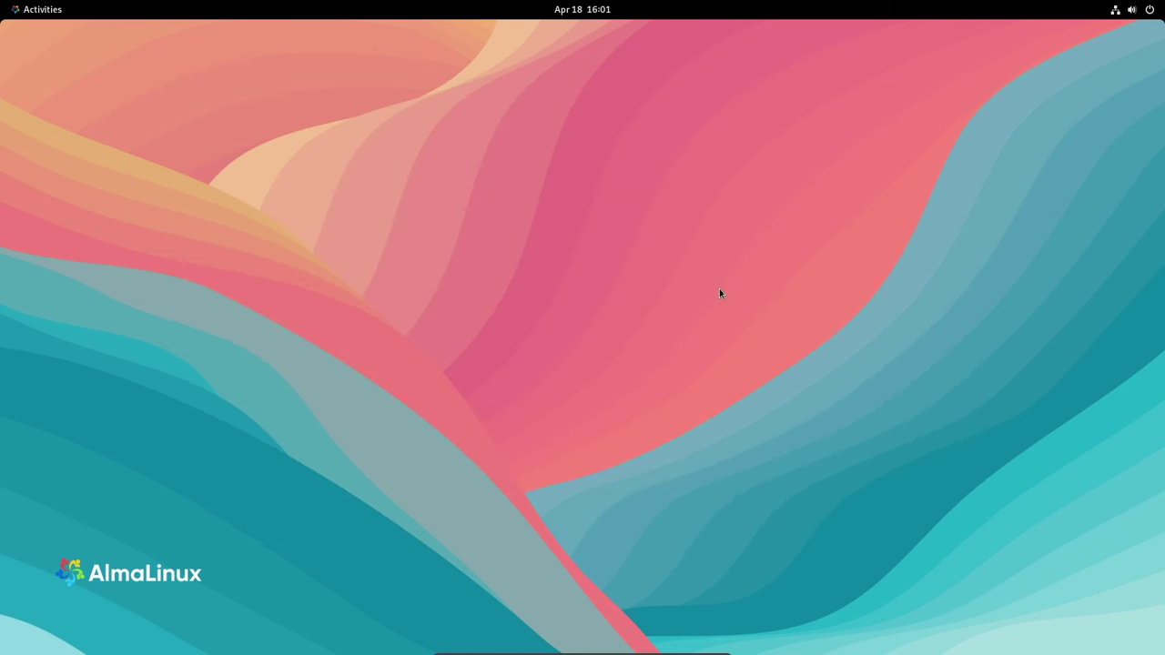
Open the Software application and check its version information.
mouse_move(2, 1)
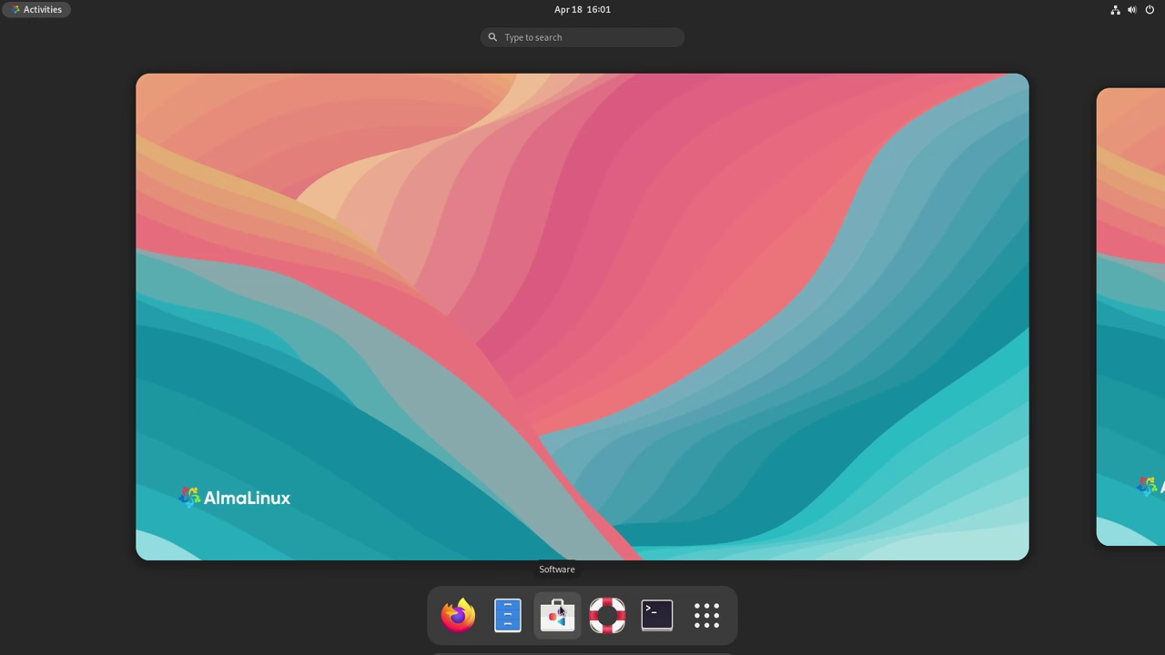
click(561, 530)
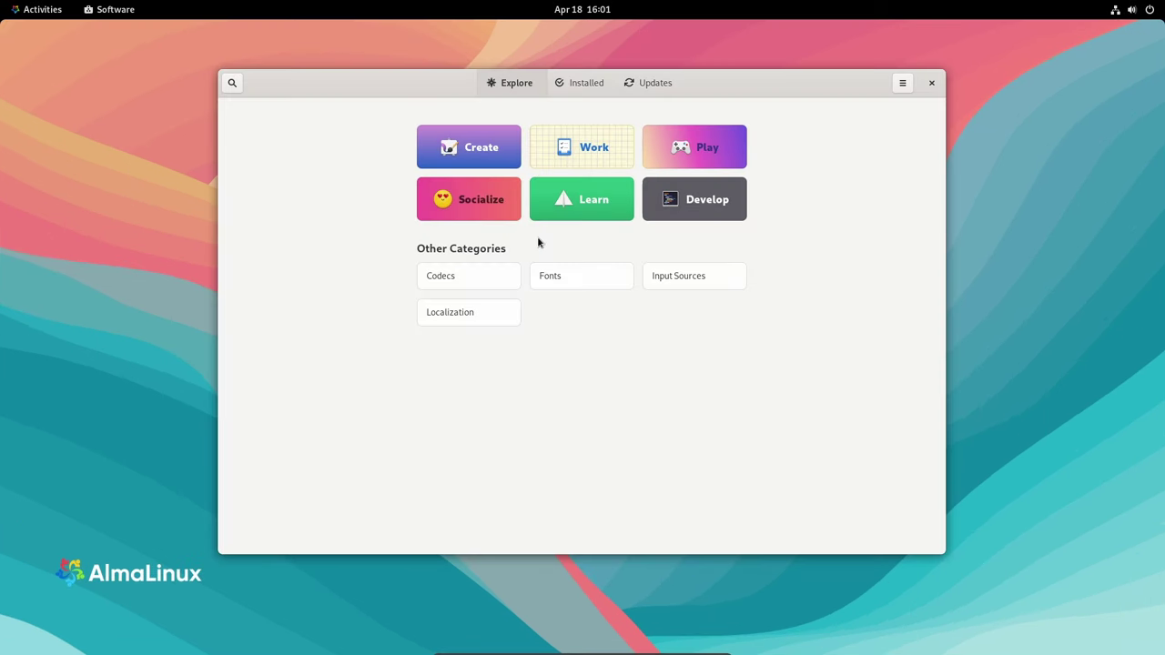
click(906, 82)
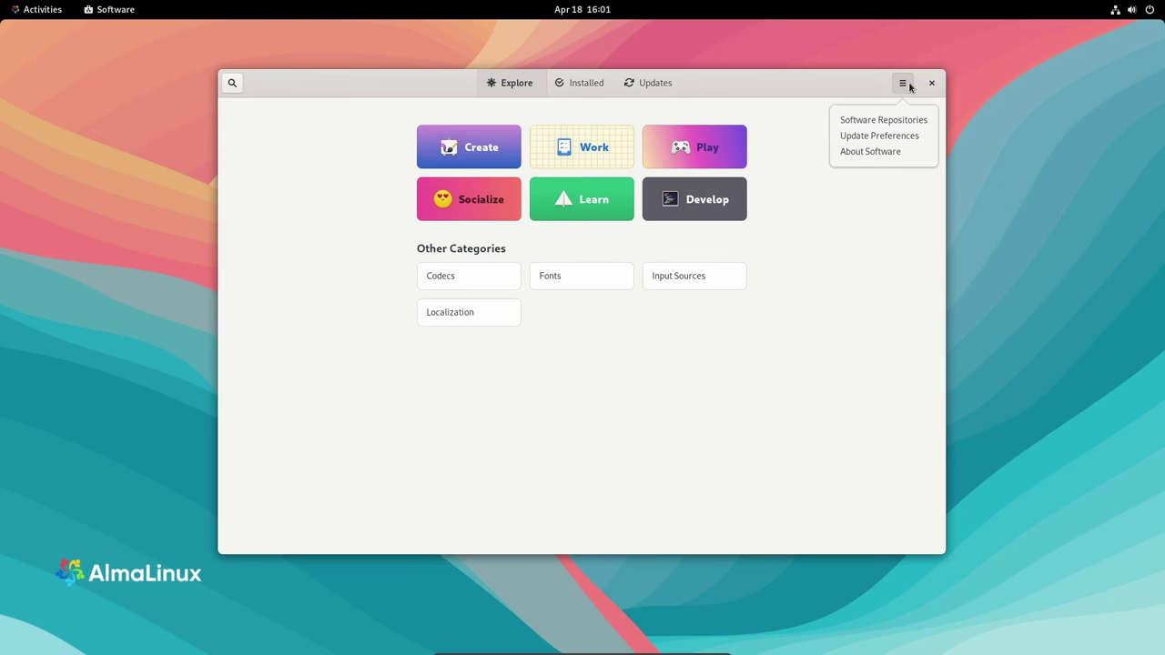
click(871, 152)
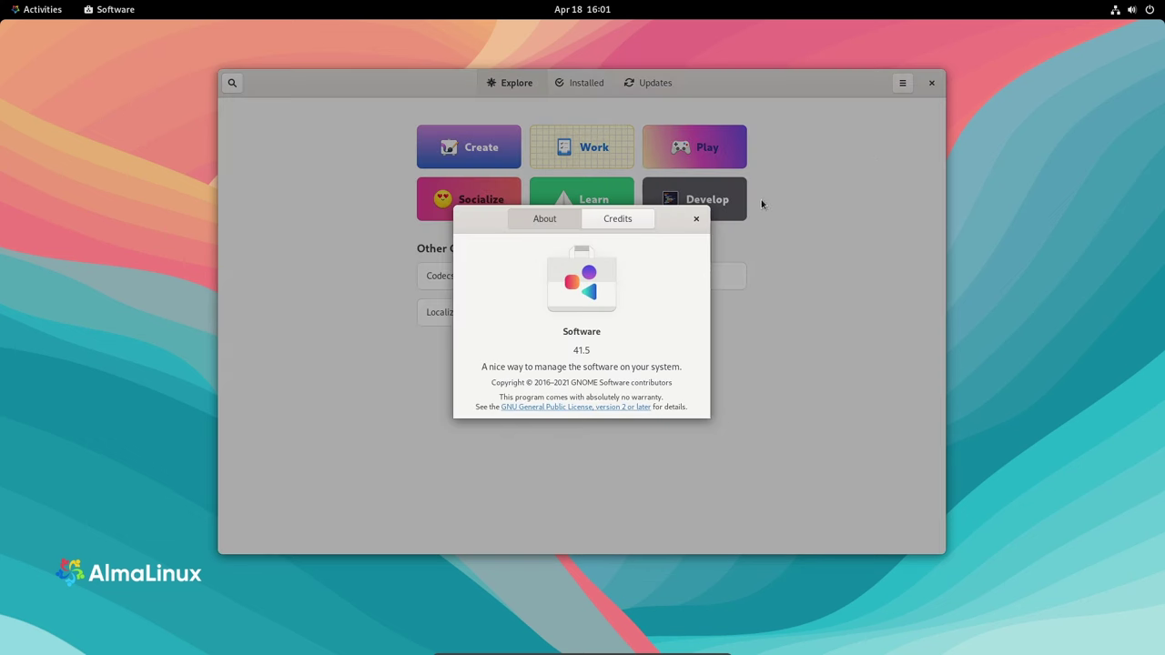
click(697, 218)
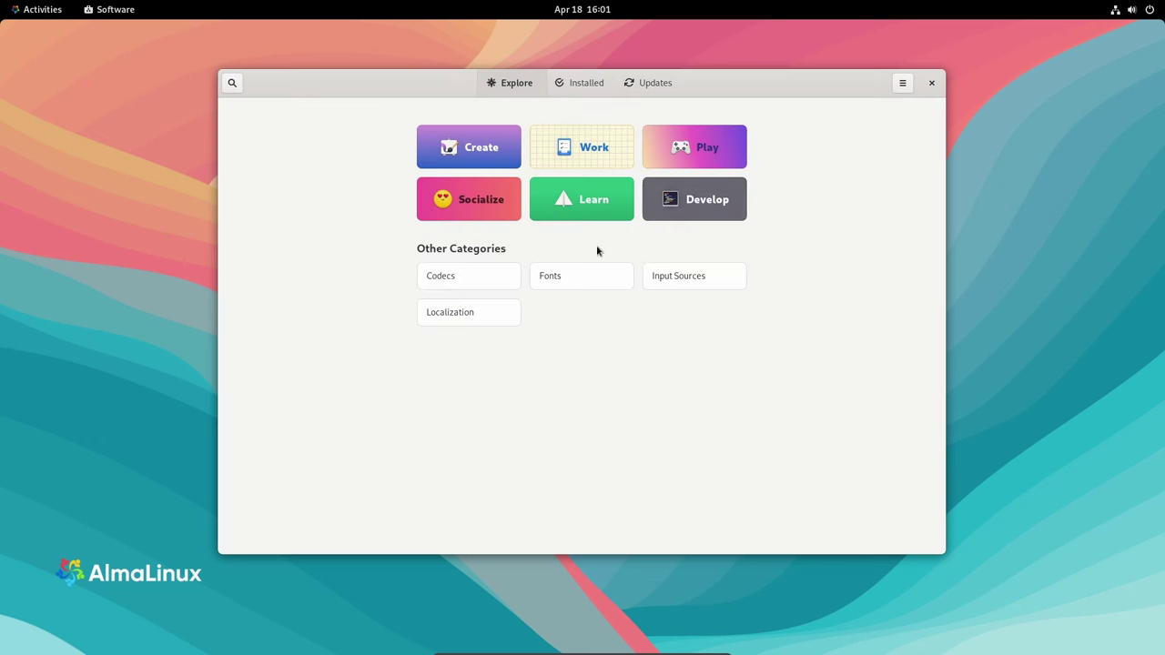
Browse the Socialize category and the full list of installed applications, and close Software.
click(457, 191)
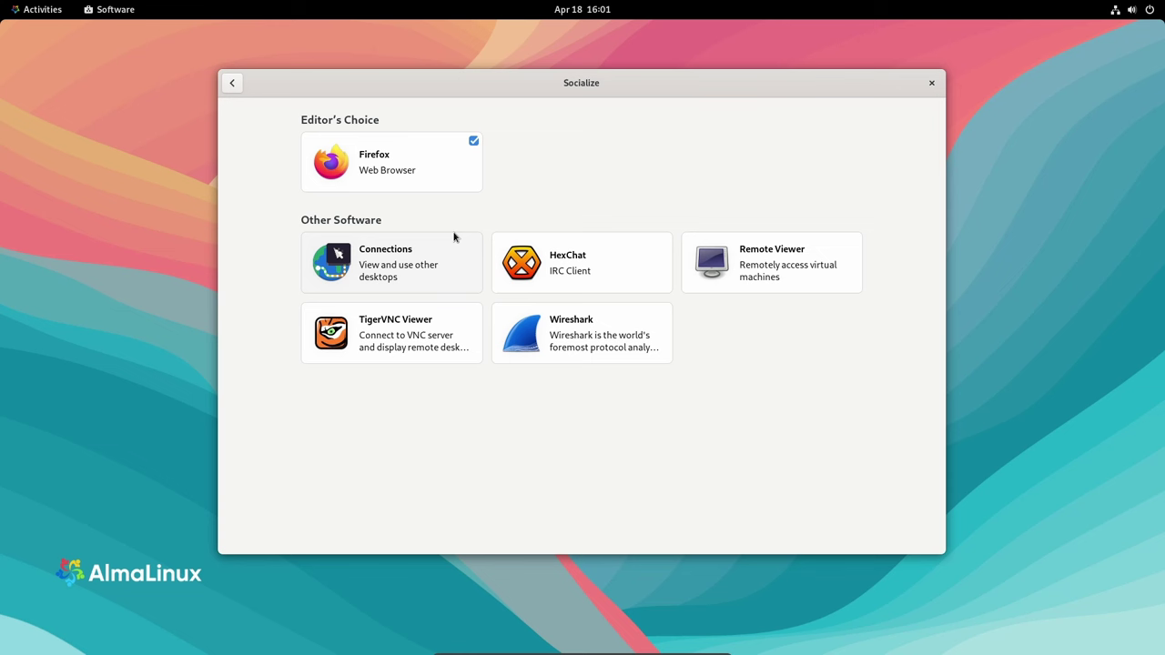
click(232, 85)
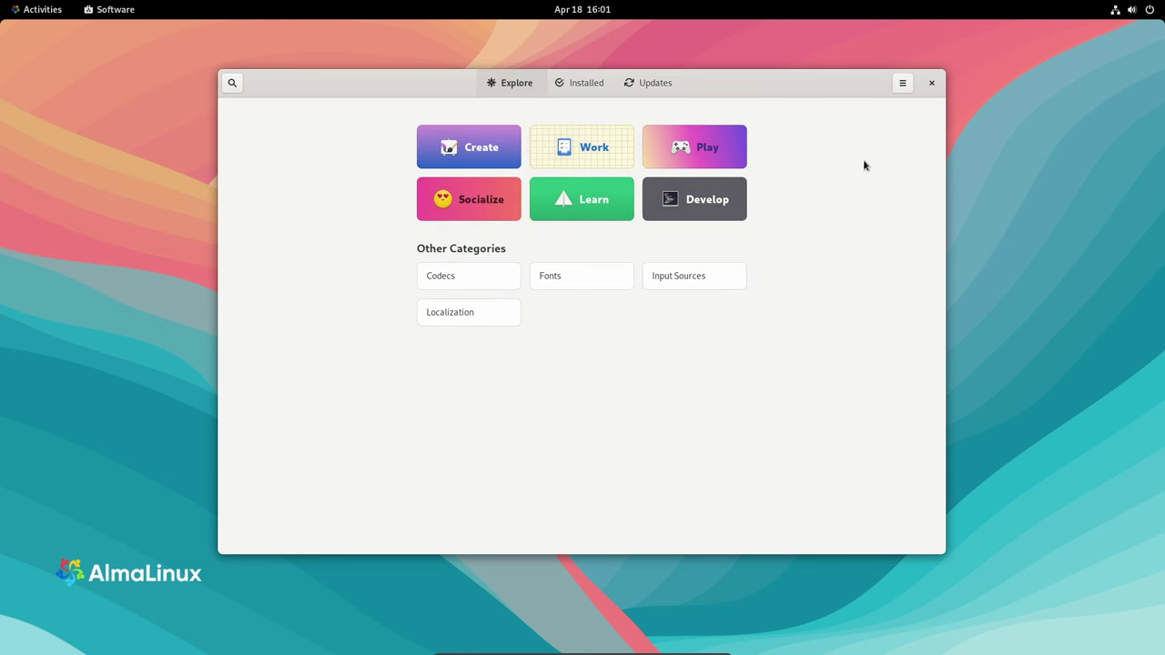
click(565, 83)
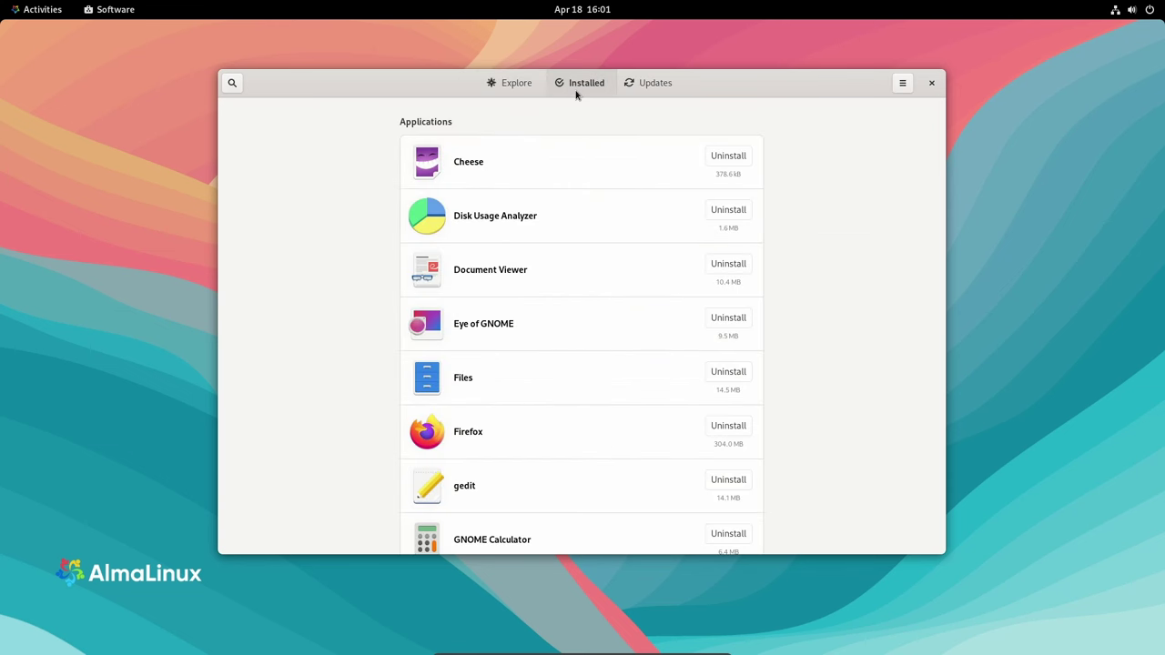
scroll(582, 276, down, 10)
scroll(583, 279, down, 5)
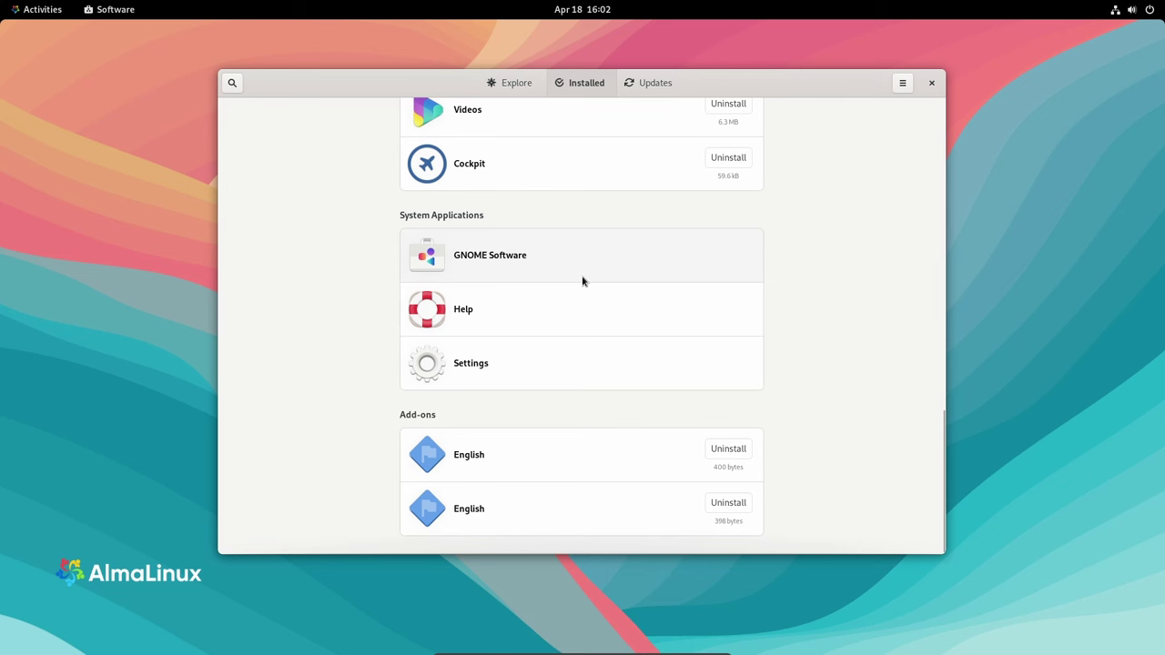
click(928, 83)
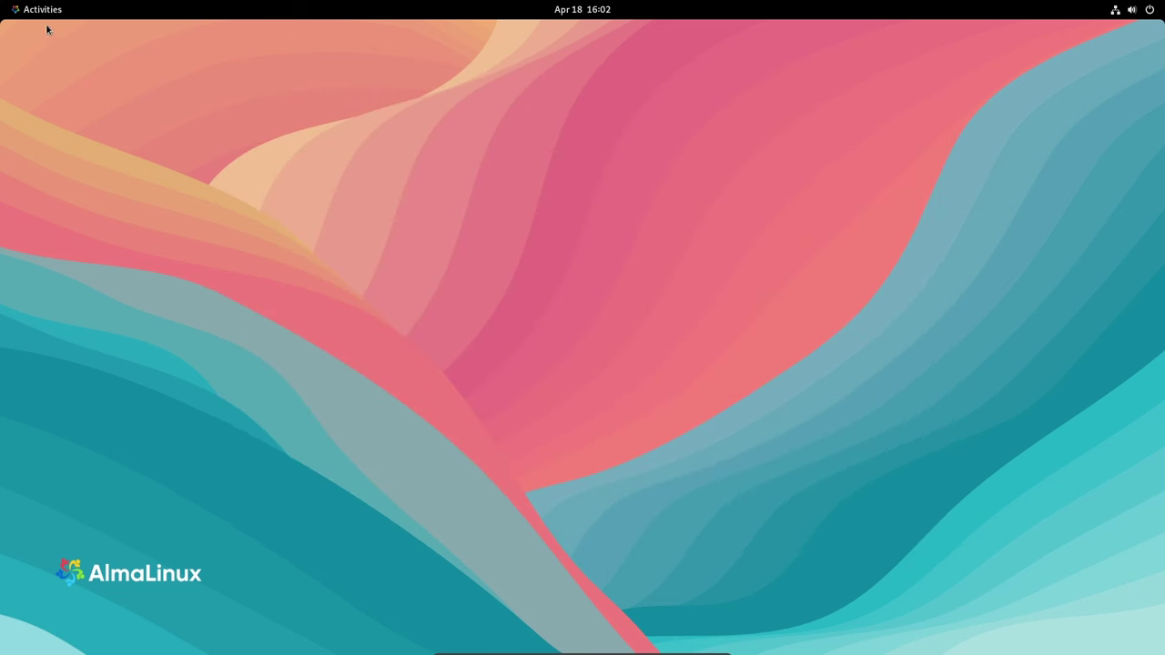
Open Image Viewer from the Utilities folder in the application list.
key(super)
click(707, 615)
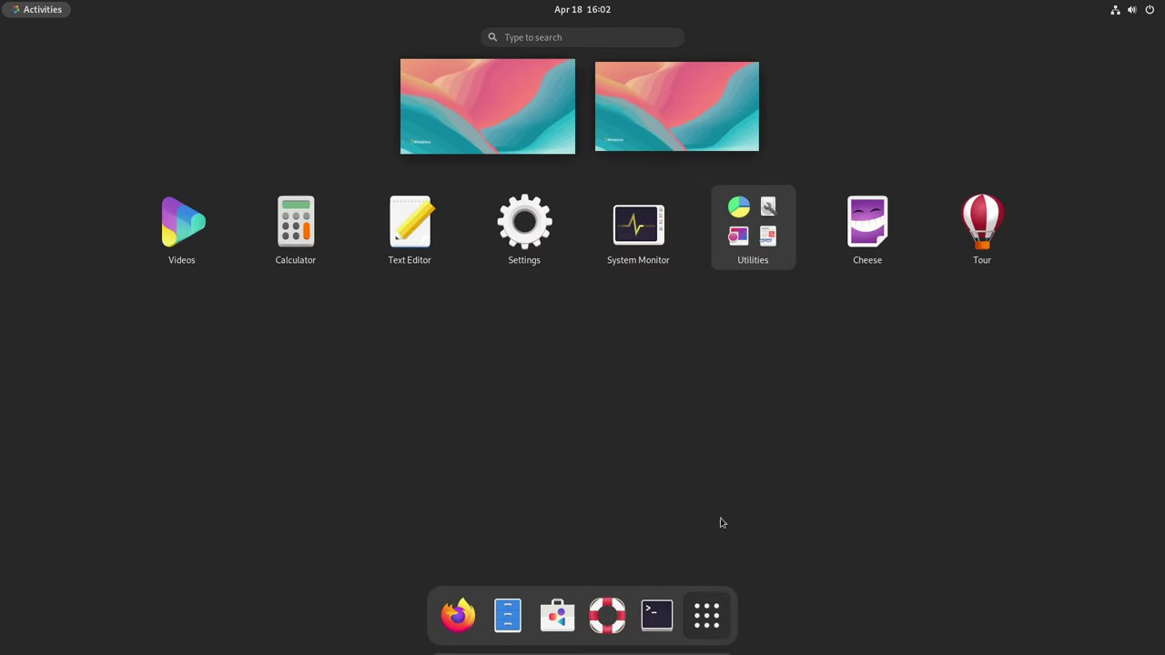
click(773, 229)
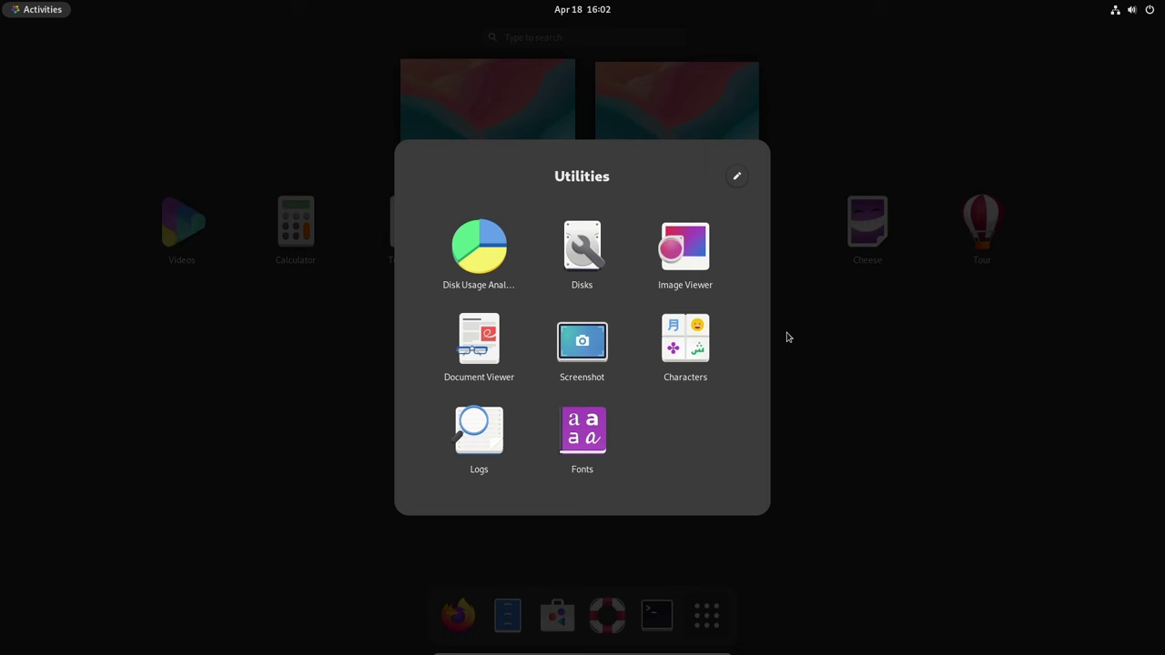
click(687, 259)
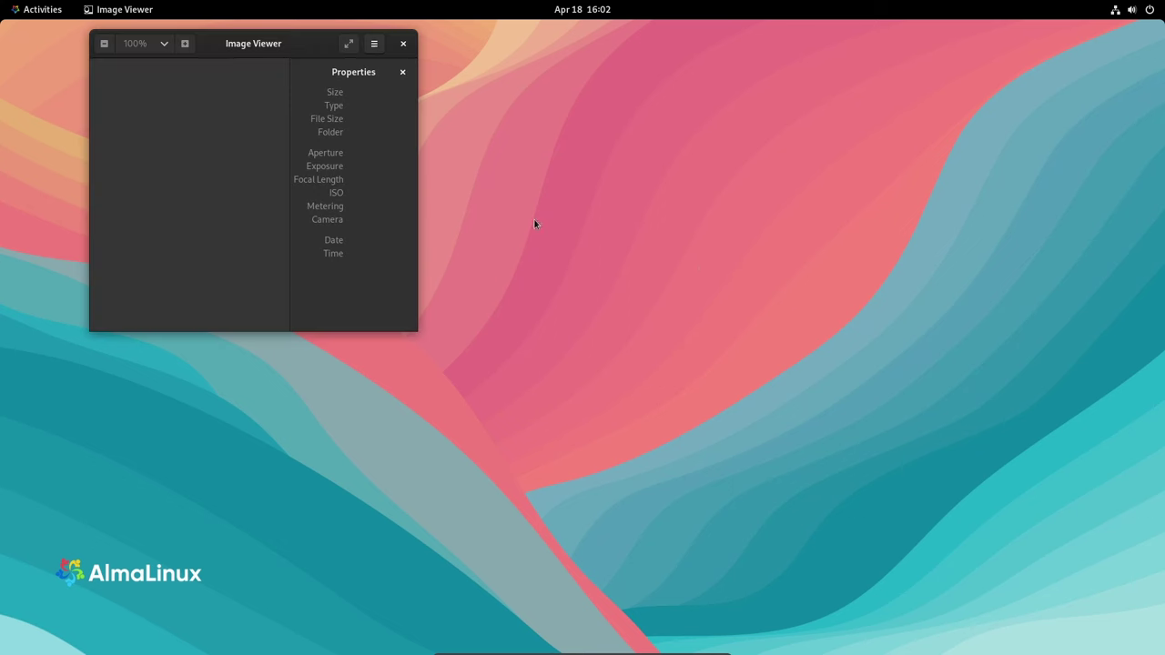
Move the Image Viewer window toward the middle of the desktop, check its version information, and close it.
drag(332, 92, 662, 161)
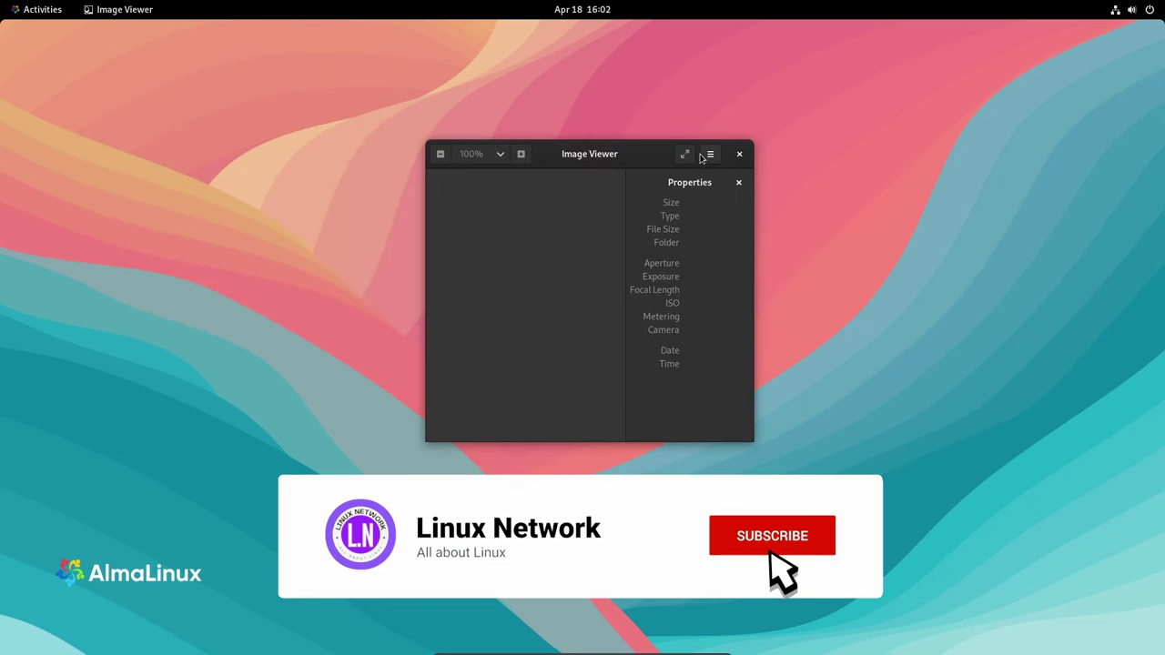
click(710, 154)
click(675, 405)
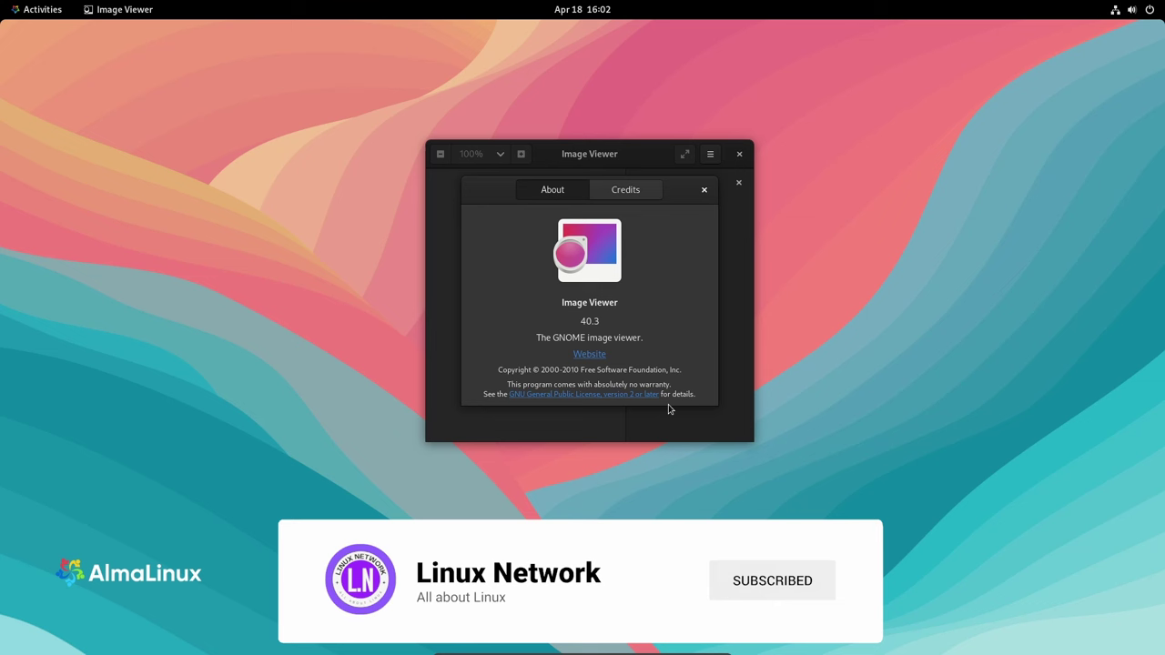
click(704, 188)
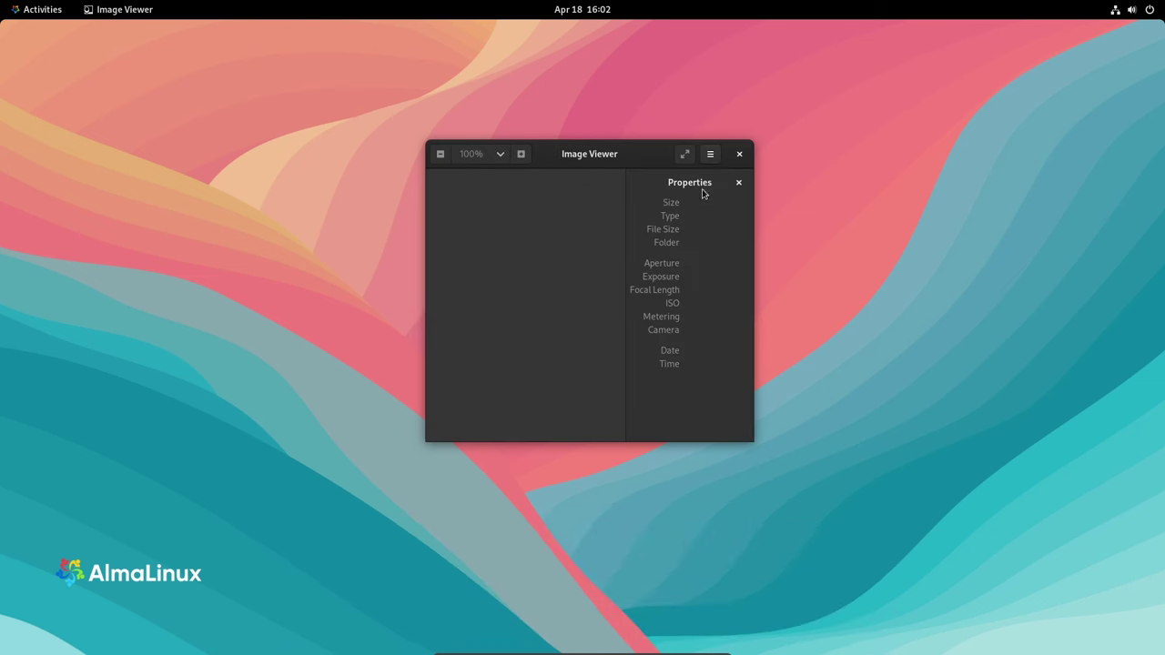
click(739, 156)
View the power mode and wired connection options in the system menu, and close it.
click(1121, 13)
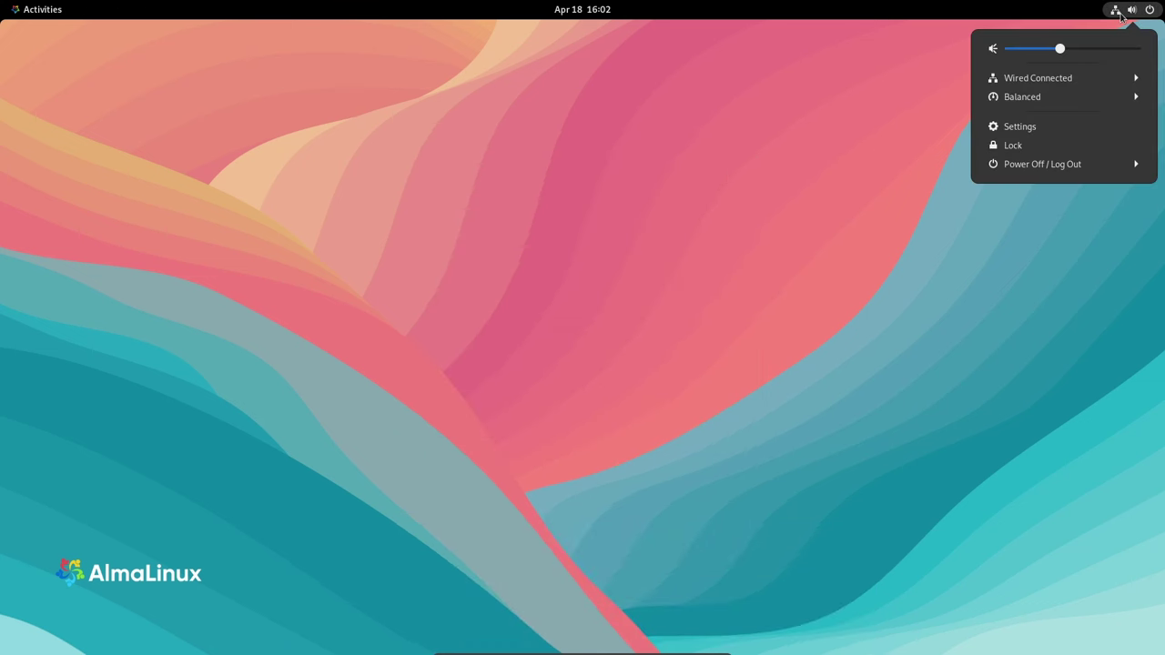
click(1092, 96)
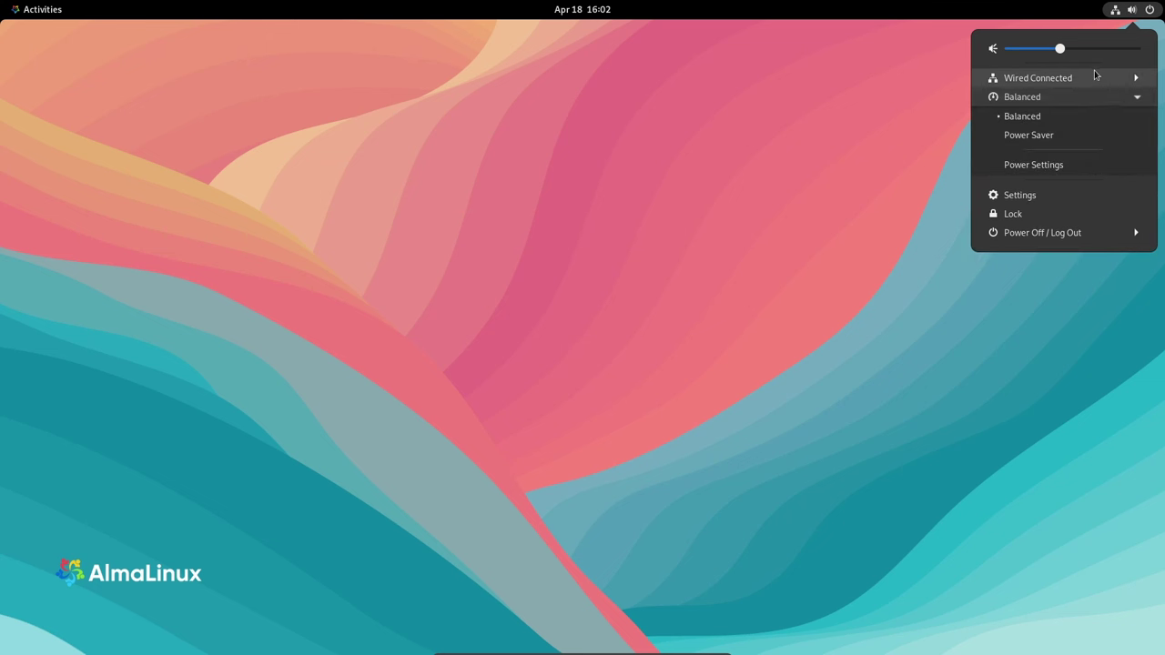
click(1095, 78)
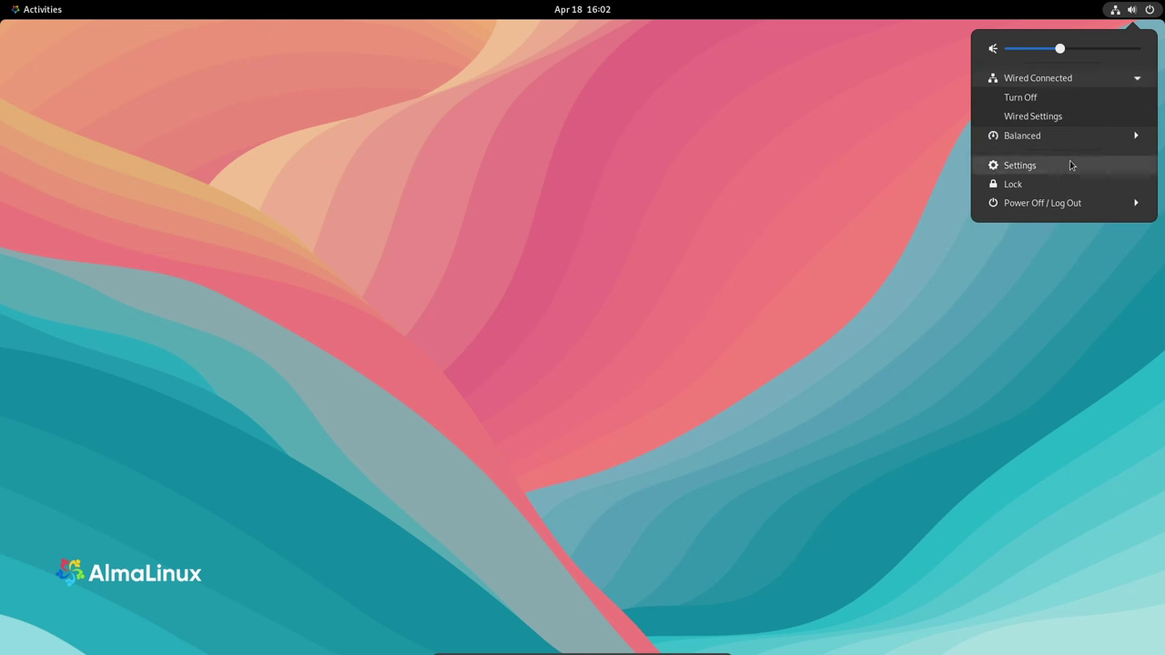
key(Escape)
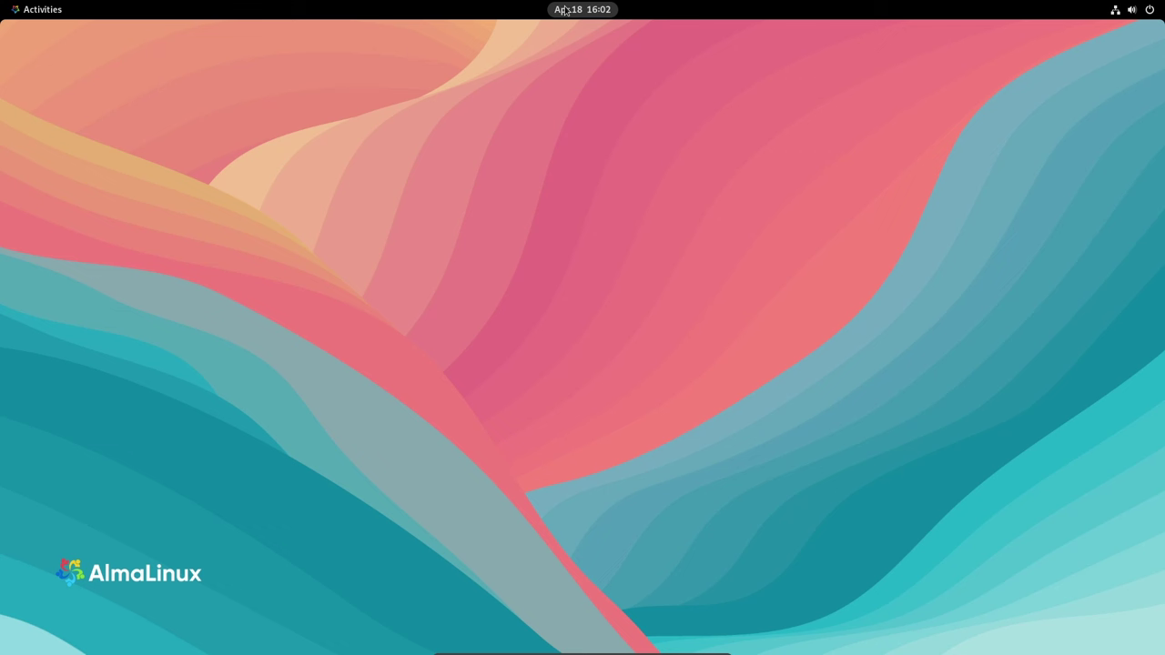
Open the calendar and notifications, switch Do Not Disturb on and back off, and close them.
click(564, 11)
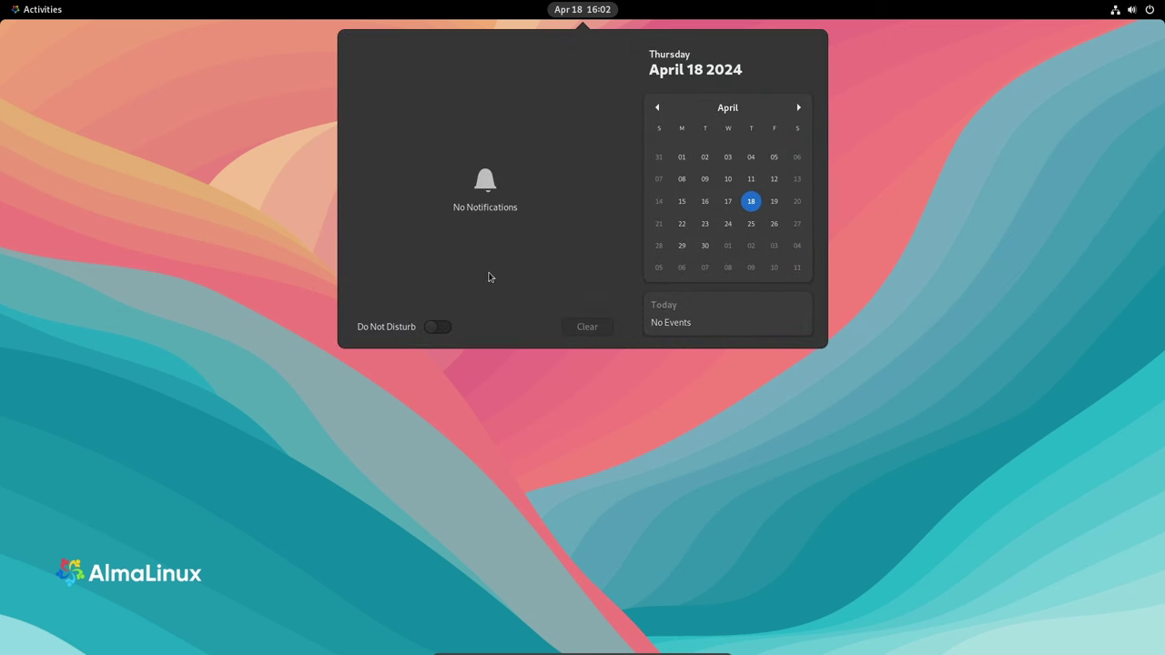
click(436, 327)
click(434, 329)
click(445, 330)
click(436, 329)
click(213, 160)
Open the activities overview and view the full application list.
click(36, 9)
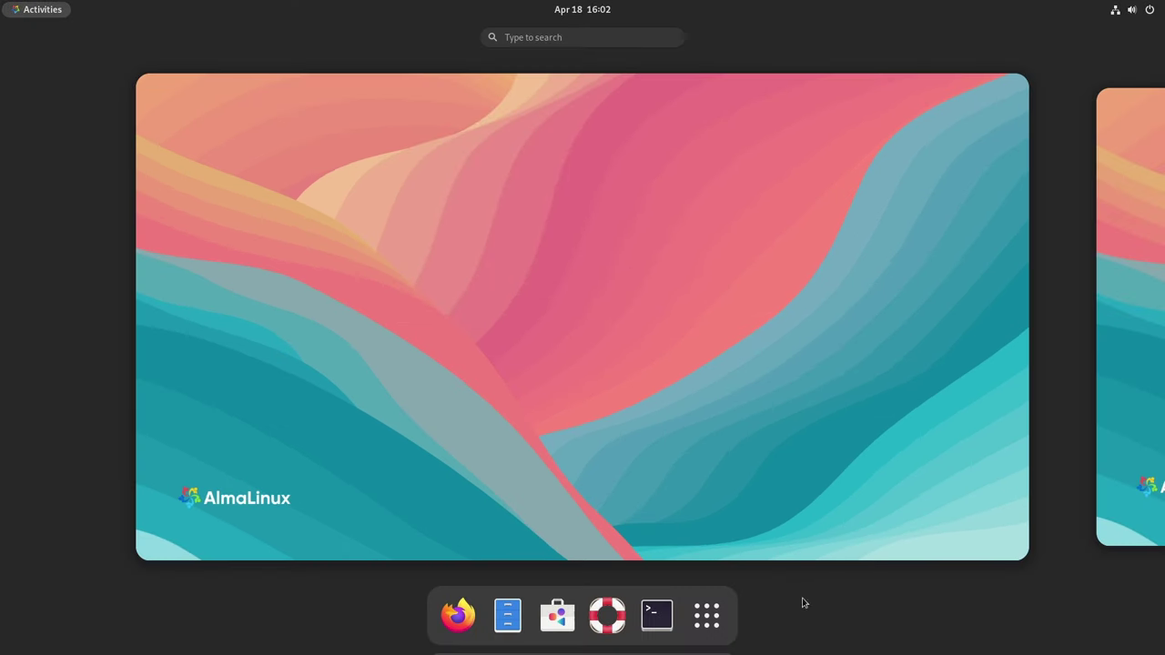
click(707, 617)
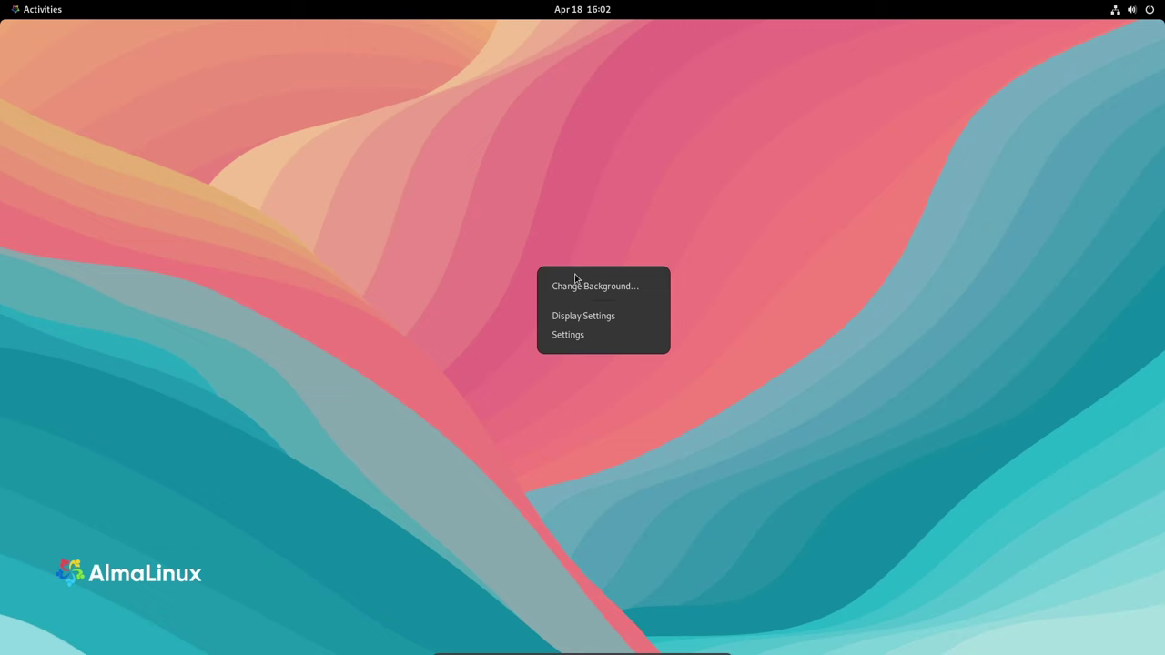
Open the background settings from the desktop, then enlarge and reposition the Settings window.
click(590, 290)
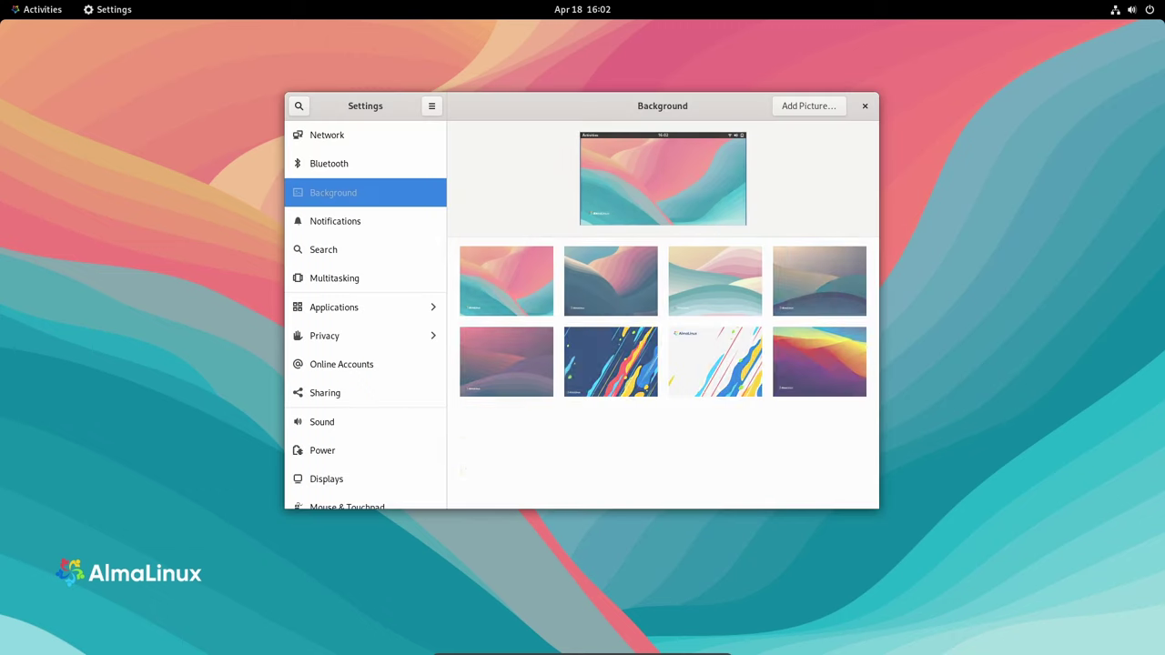
drag(874, 510, 1046, 562)
drag(728, 106, 626, 88)
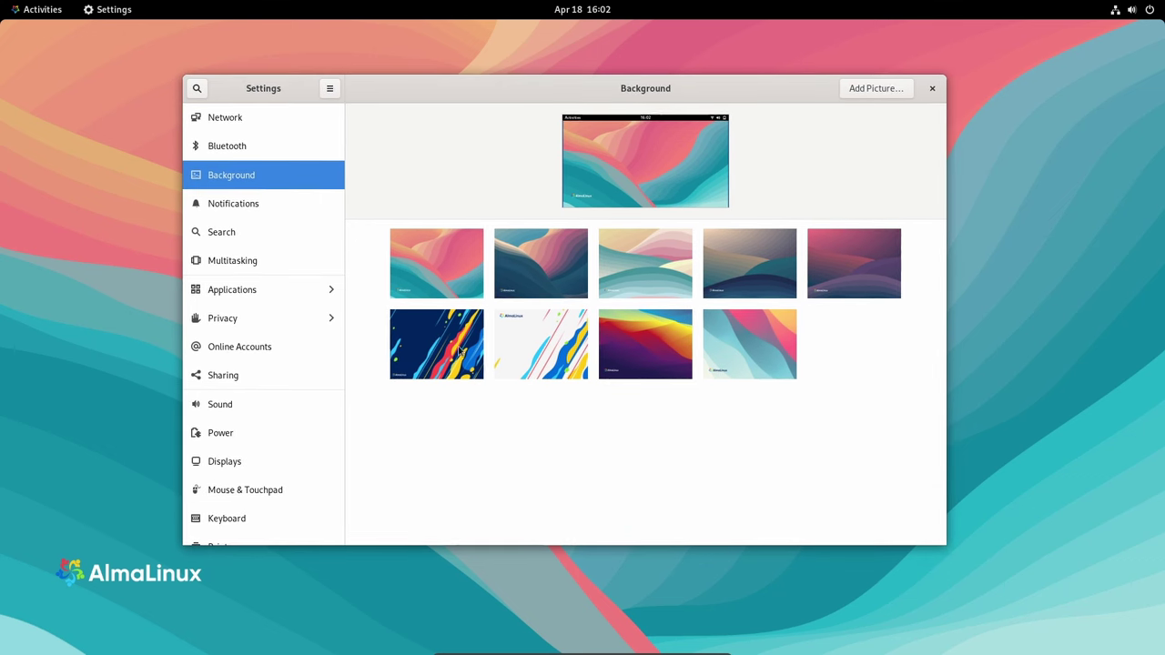
Look through the Notifications, Search and Multitasking settings and the list of applications under Applications.
click(239, 204)
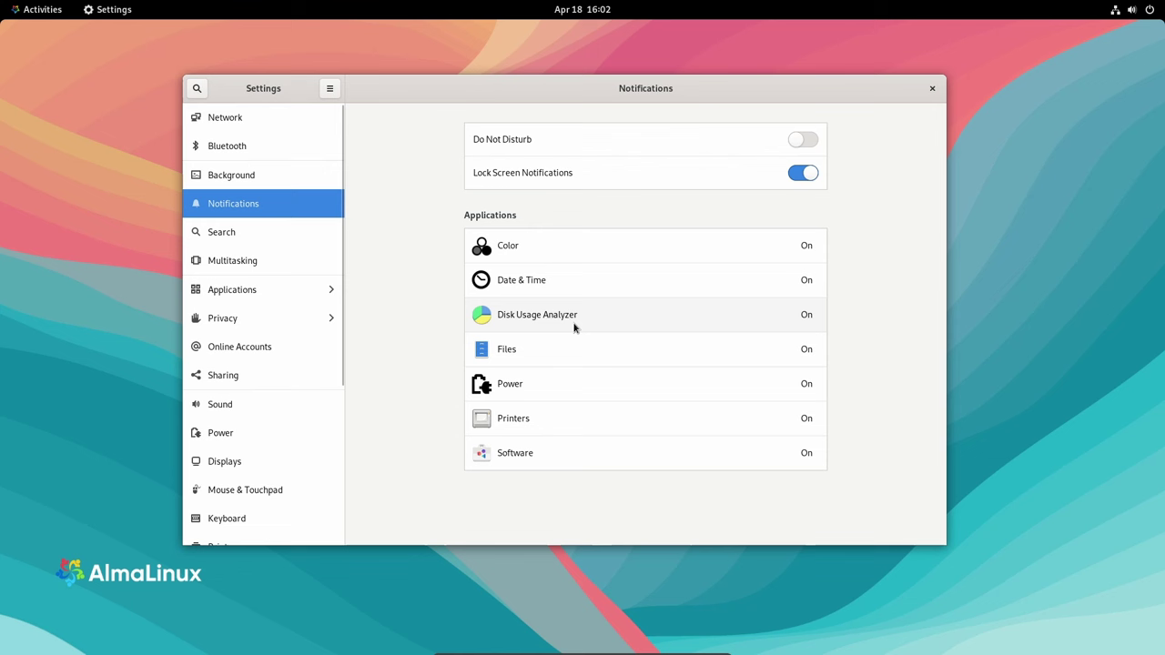
click(229, 240)
click(234, 263)
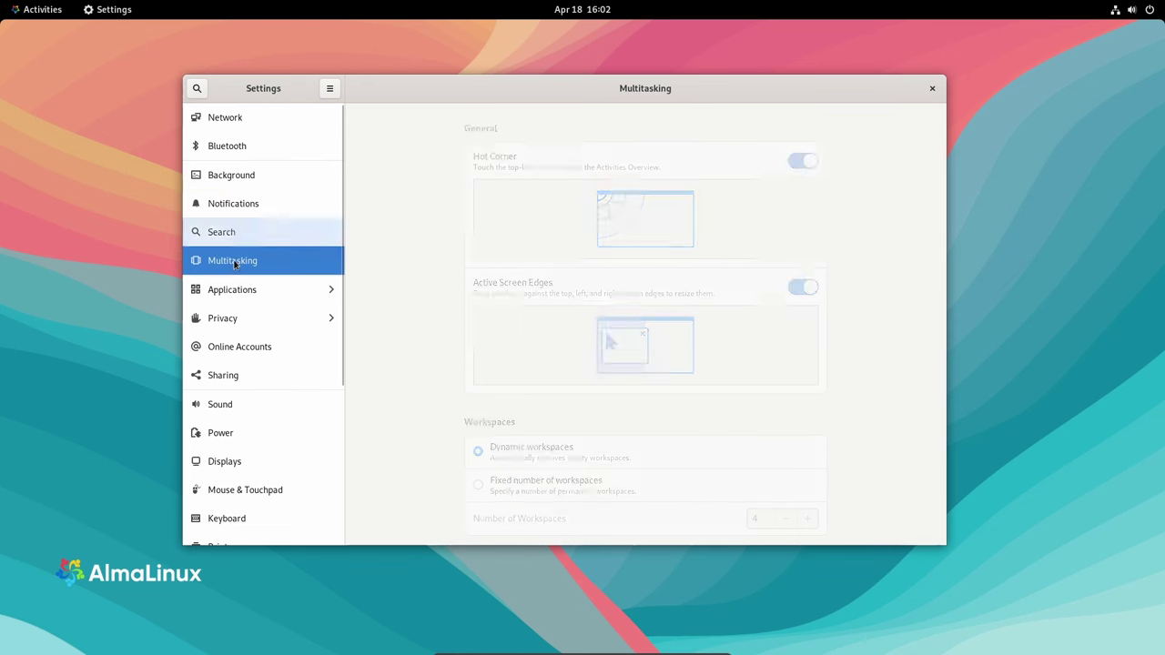
click(238, 289)
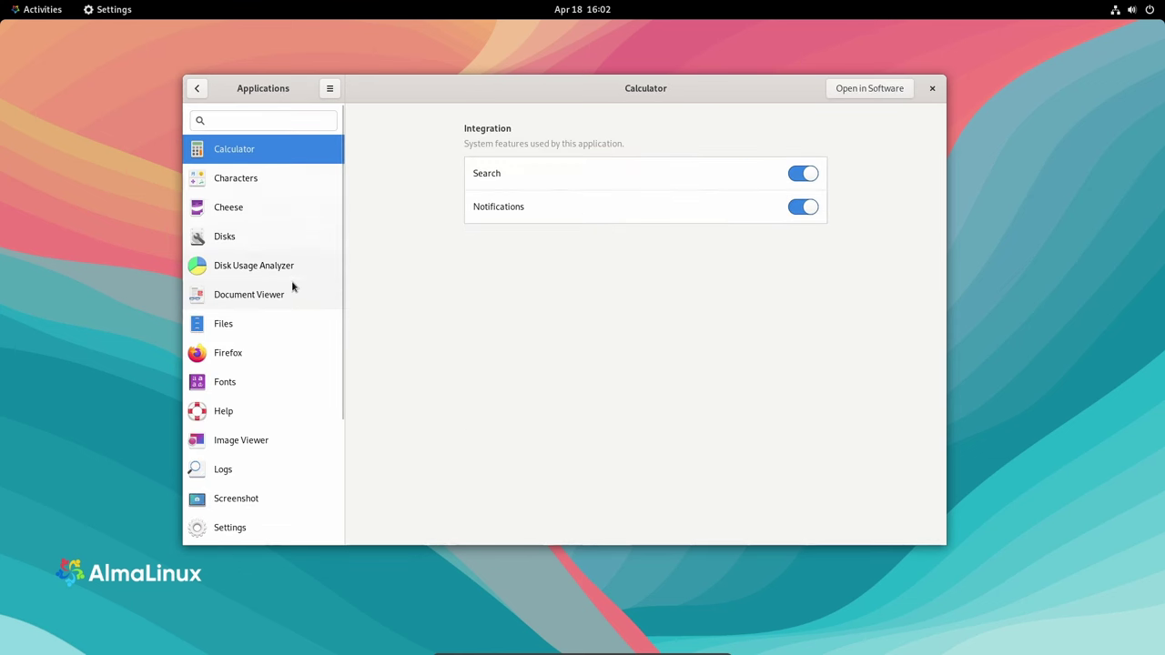
scroll(292, 291, down, 5)
scroll(290, 306, up, 5)
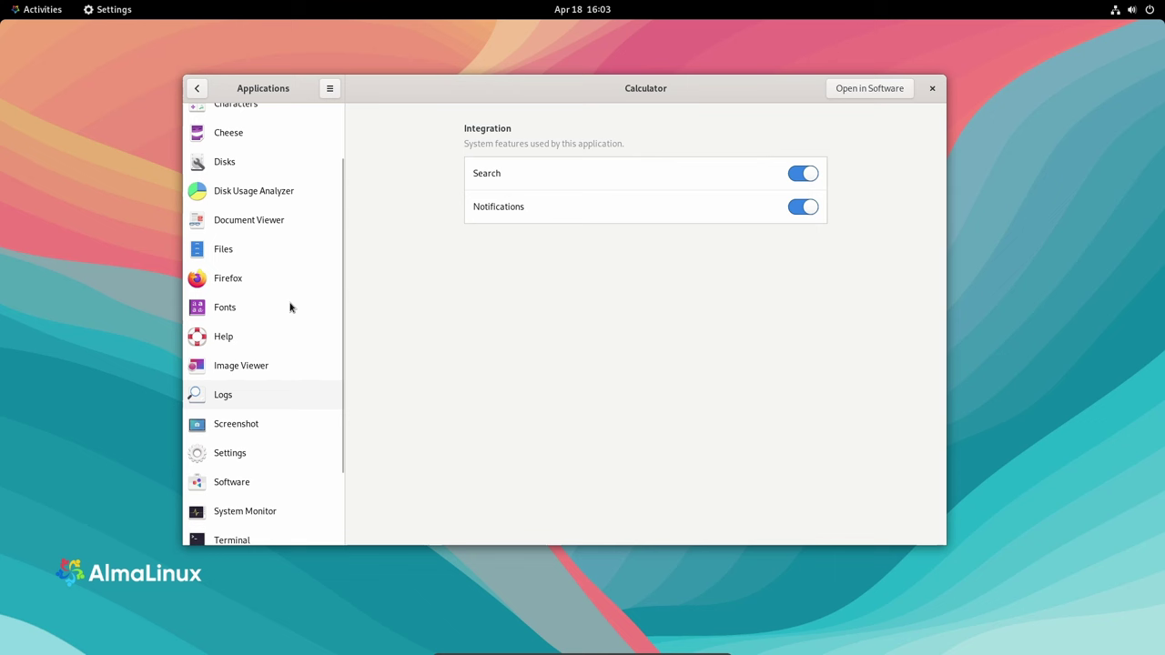
Review the Privacy settings for Location Services, Camera, Microphone, Thunderbolt, File History & Trash and Screen Lock, and return to the main settings list.
key(alt+Left)
scroll(268, 291, down, 2)
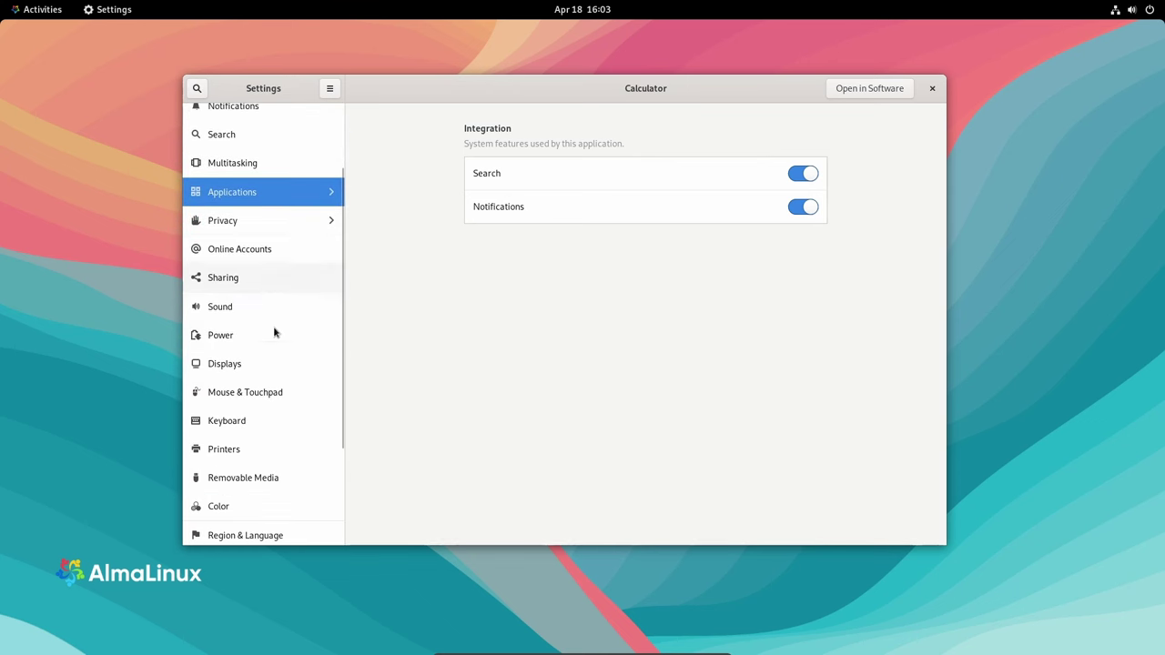
click(247, 227)
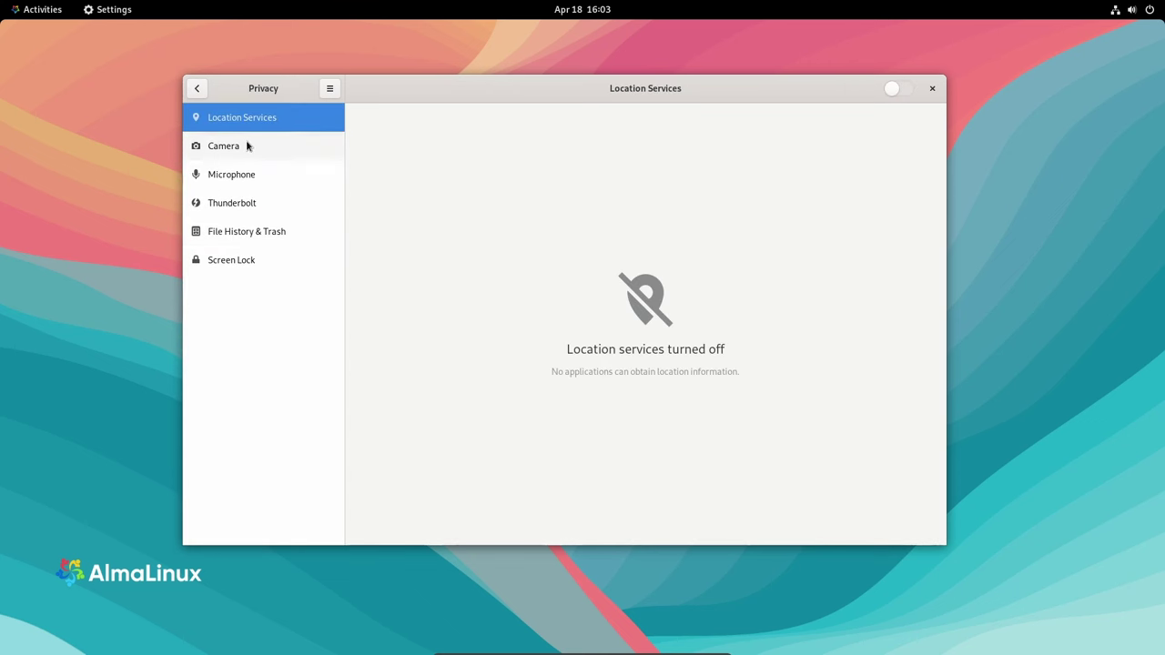
click(246, 146)
click(252, 174)
click(252, 203)
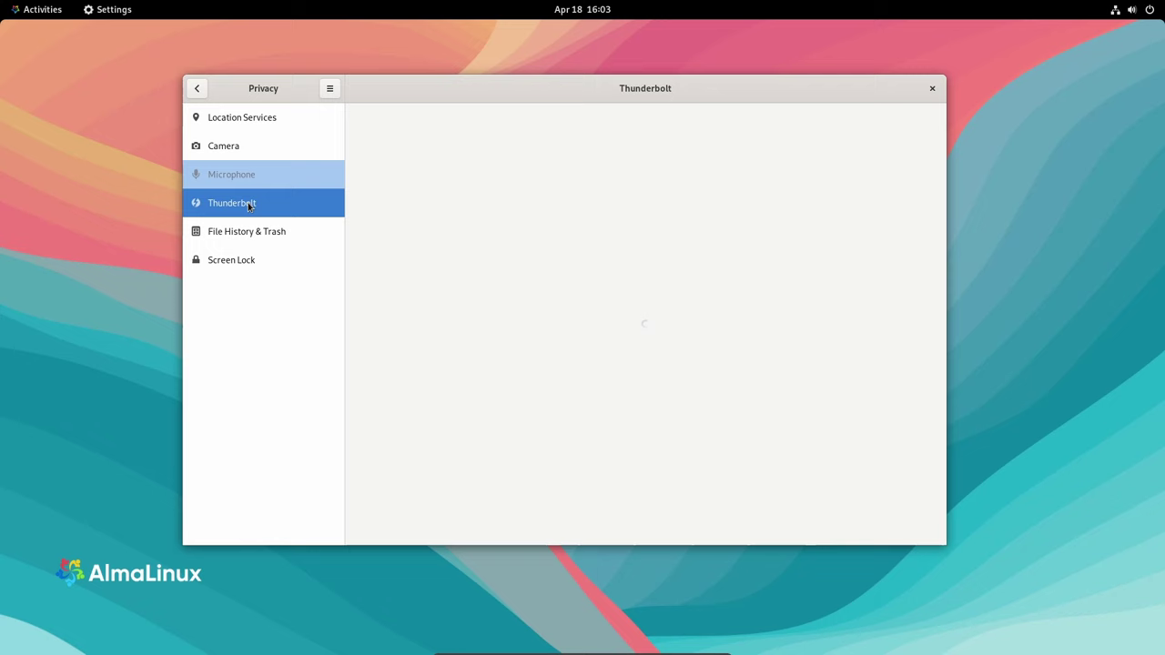
click(260, 232)
click(248, 262)
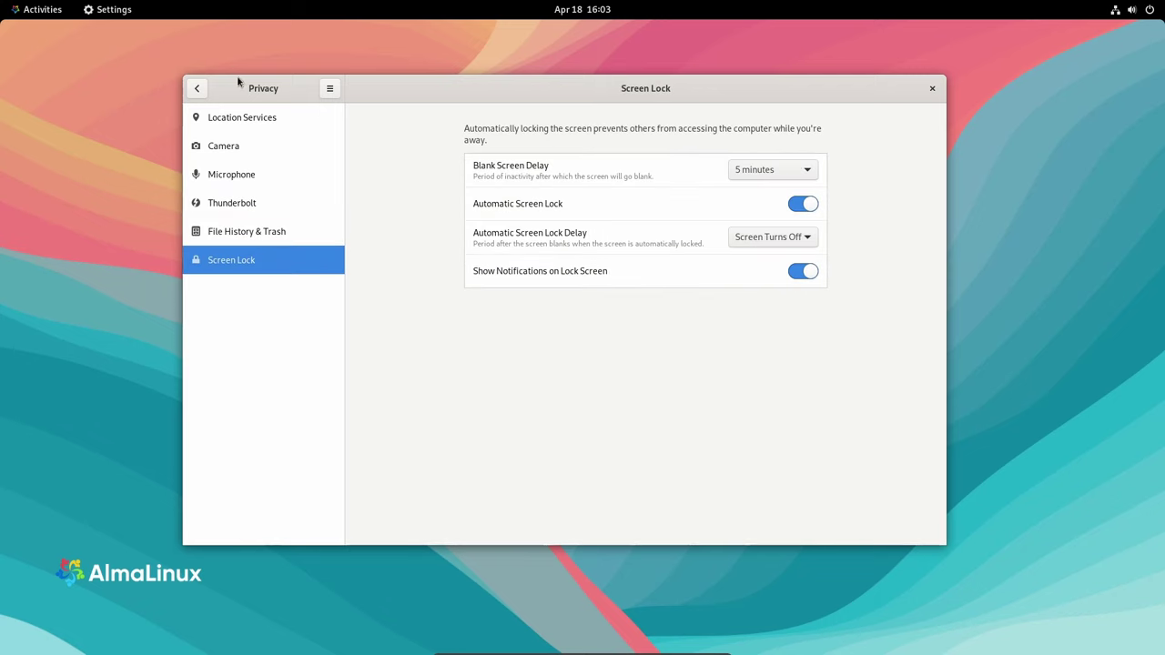
click(198, 88)
Examine the Sharing and Sound settings, including the output, input and alert sound options.
scroll(278, 328, down, 1)
scroll(278, 329, down, 1)
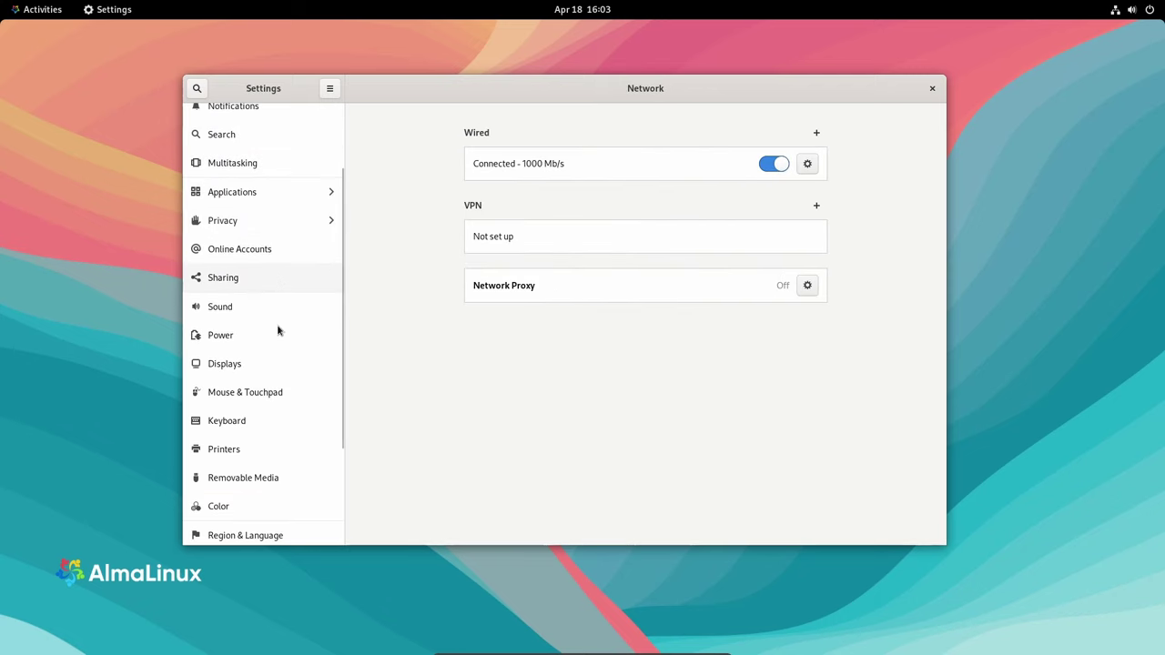
click(228, 222)
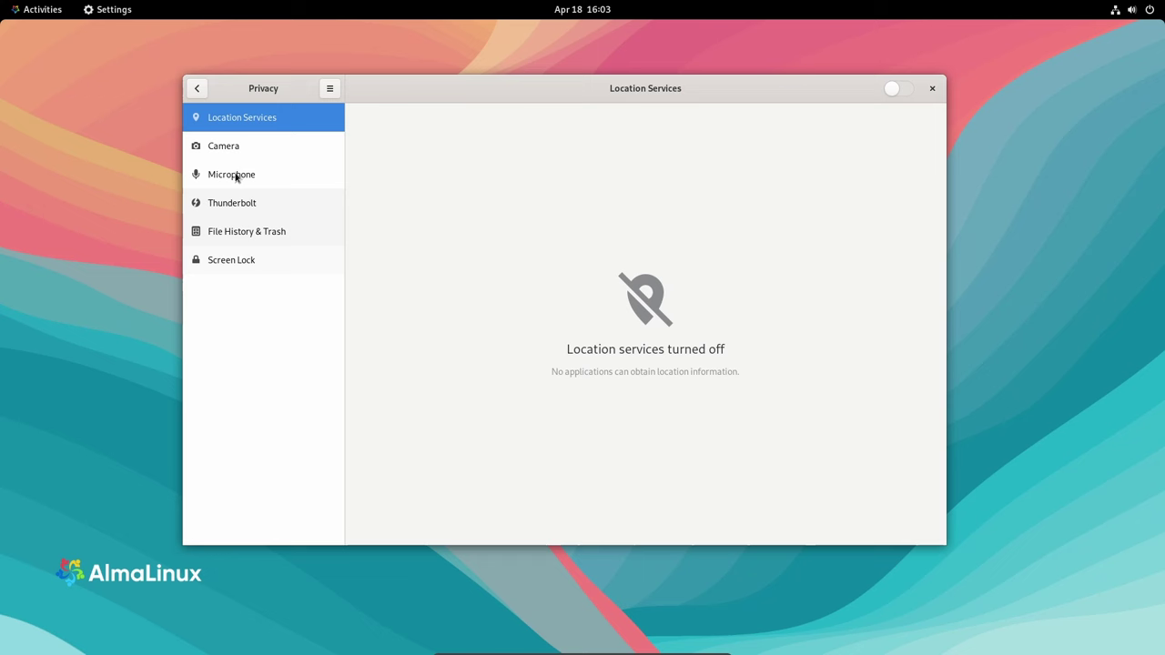
click(199, 87)
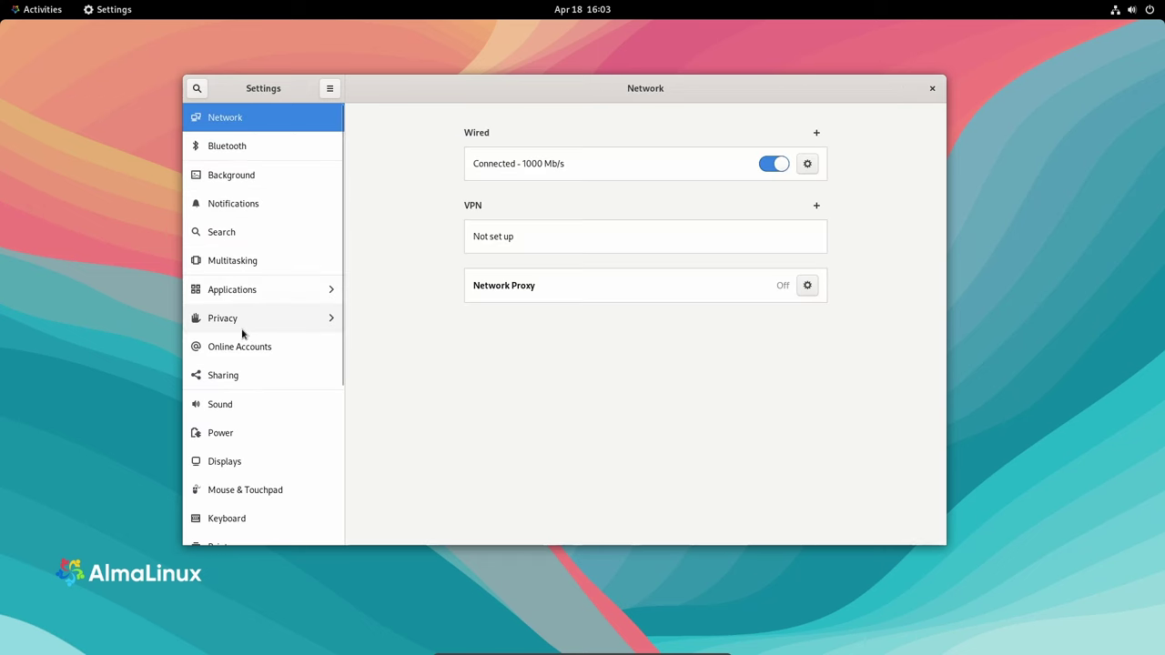
click(223, 376)
click(216, 412)
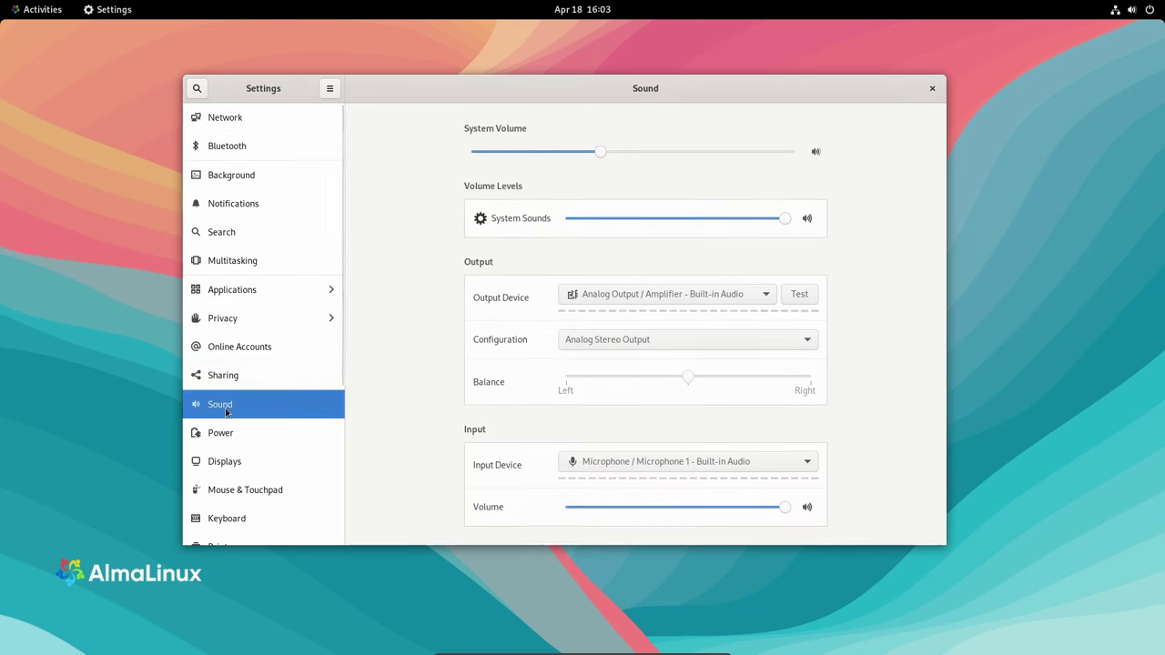
scroll(351, 300, down, 1)
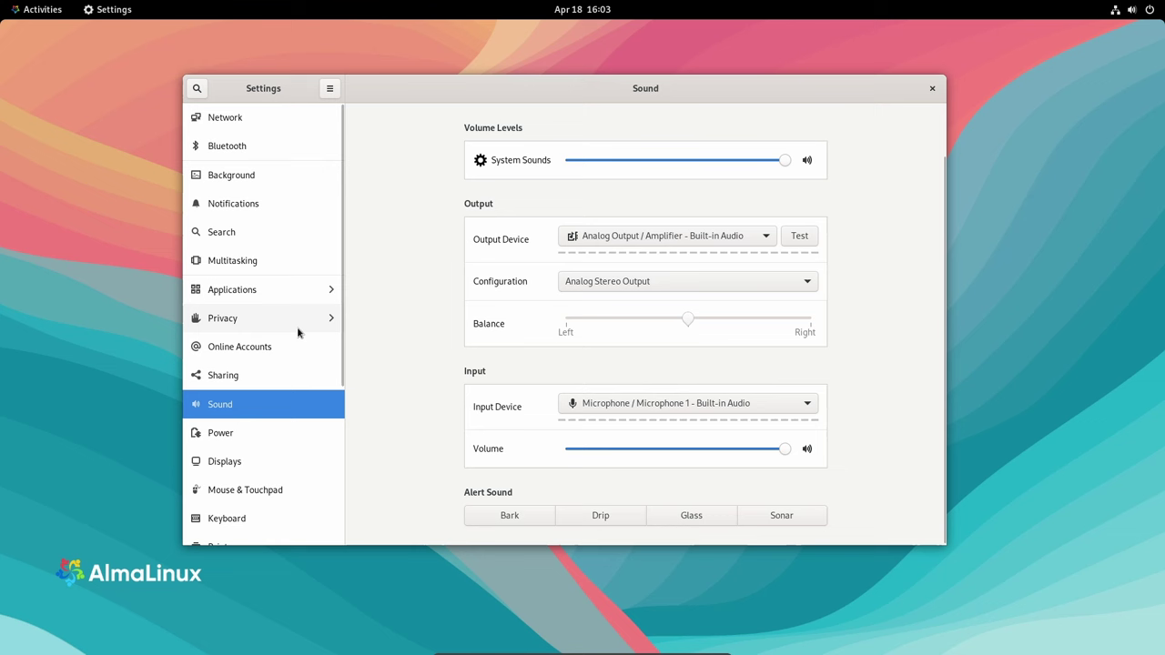
Look through the Power, Displays, Mouse & Touchpad, Keyboard, Printers and Removable Media settings.
scroll(296, 331, down, 3)
click(219, 287)
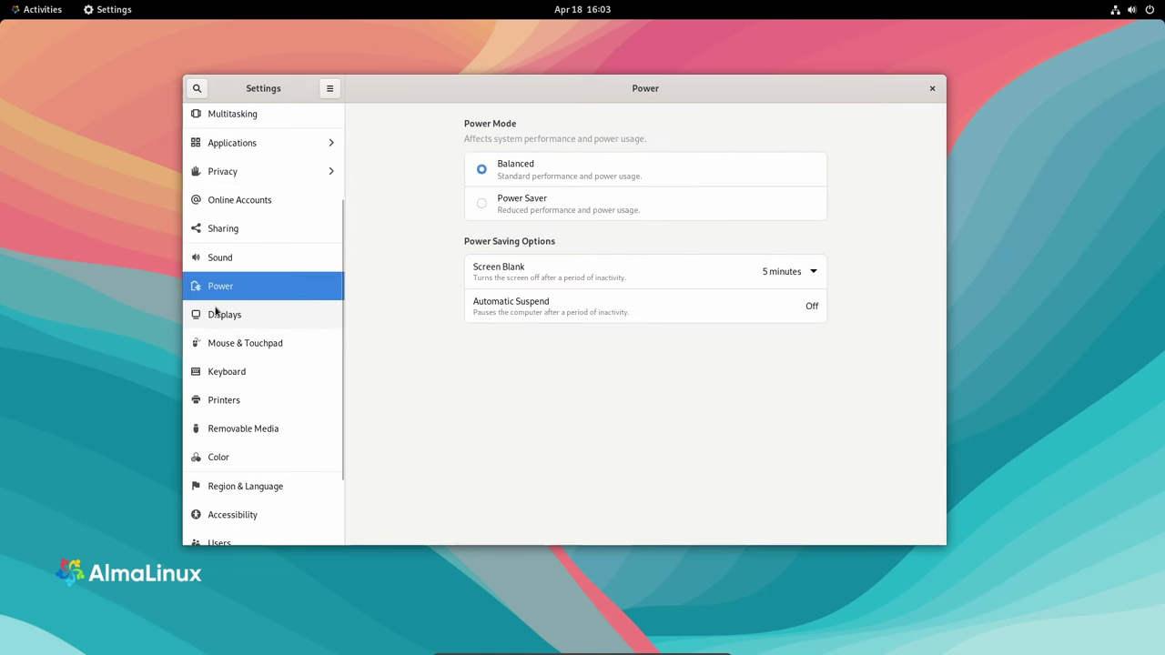
click(211, 316)
click(214, 344)
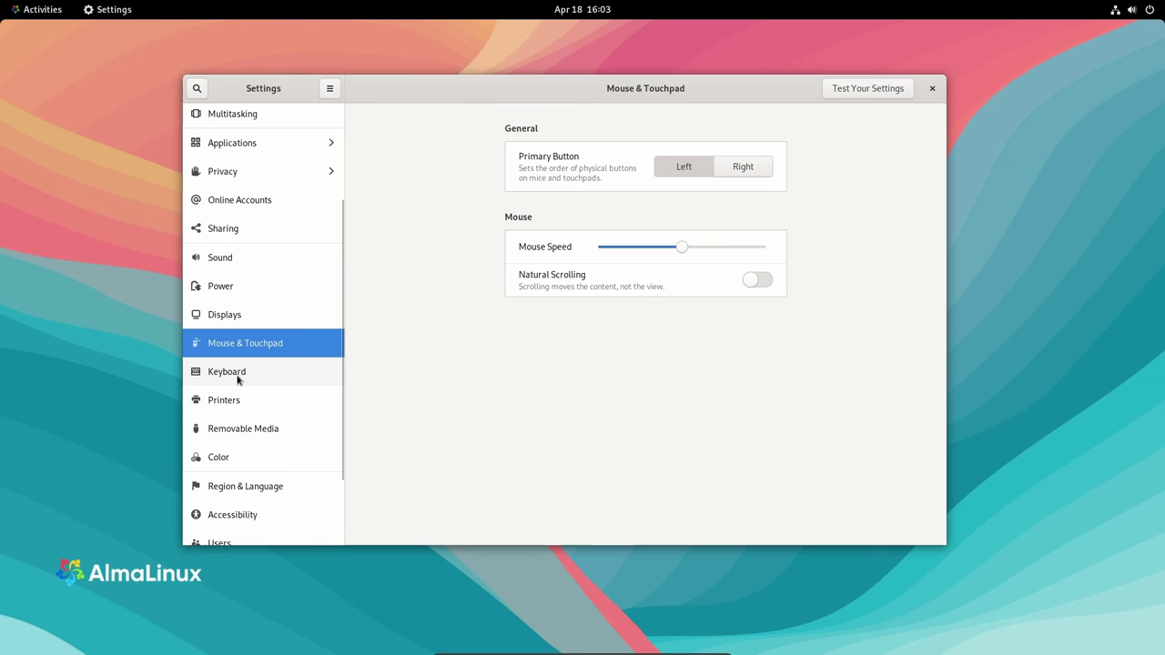
click(226, 379)
click(226, 405)
click(240, 434)
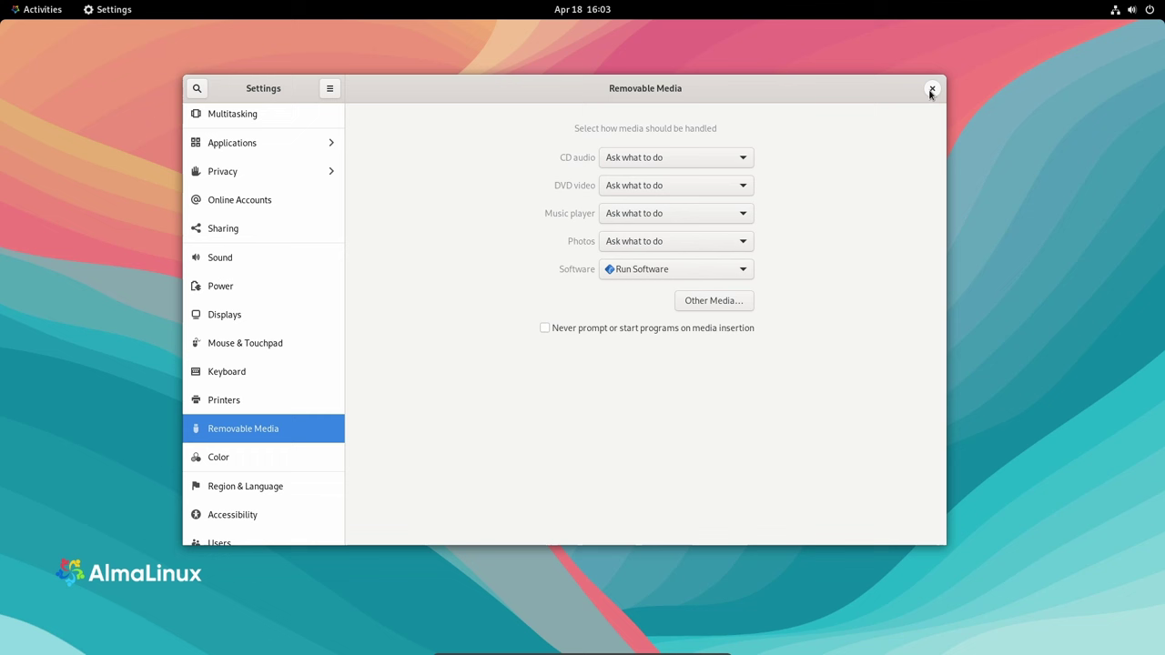
View the Color and Region & Language settings, and close Settings.
click(206, 462)
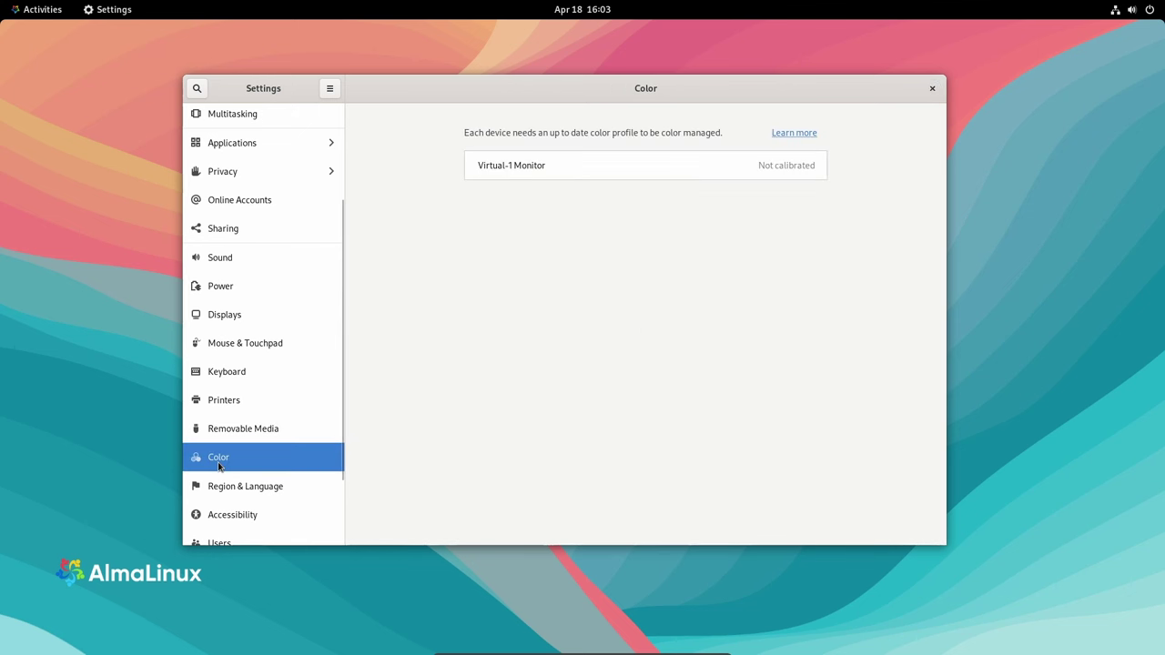
scroll(257, 458, down, 3)
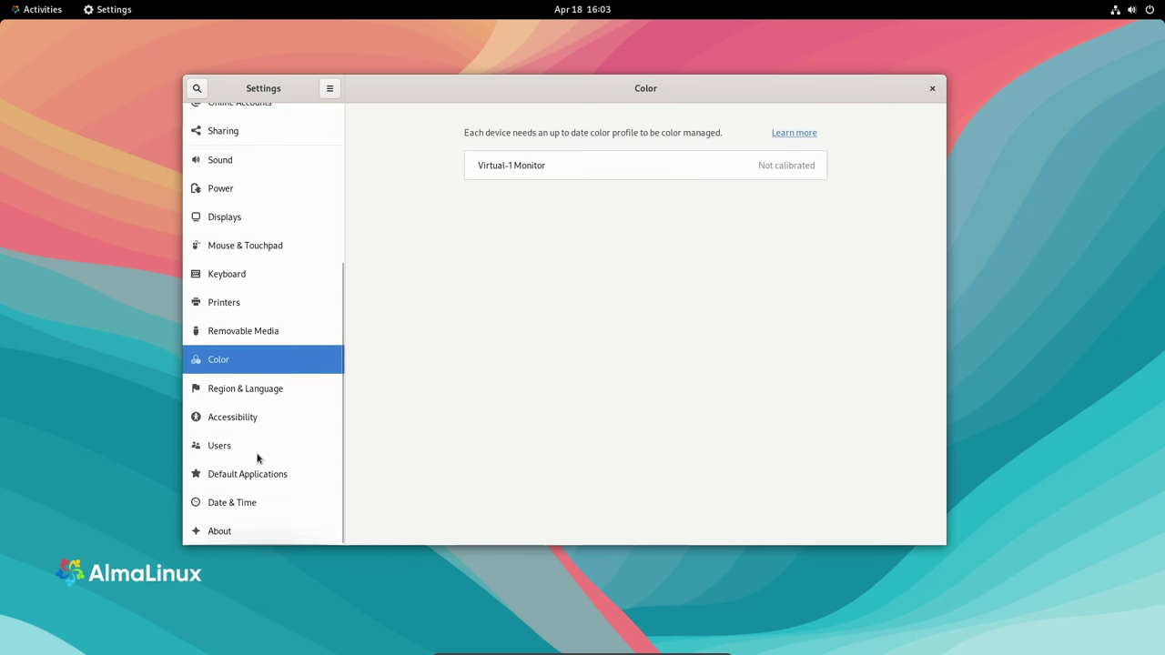
click(307, 393)
click(932, 88)
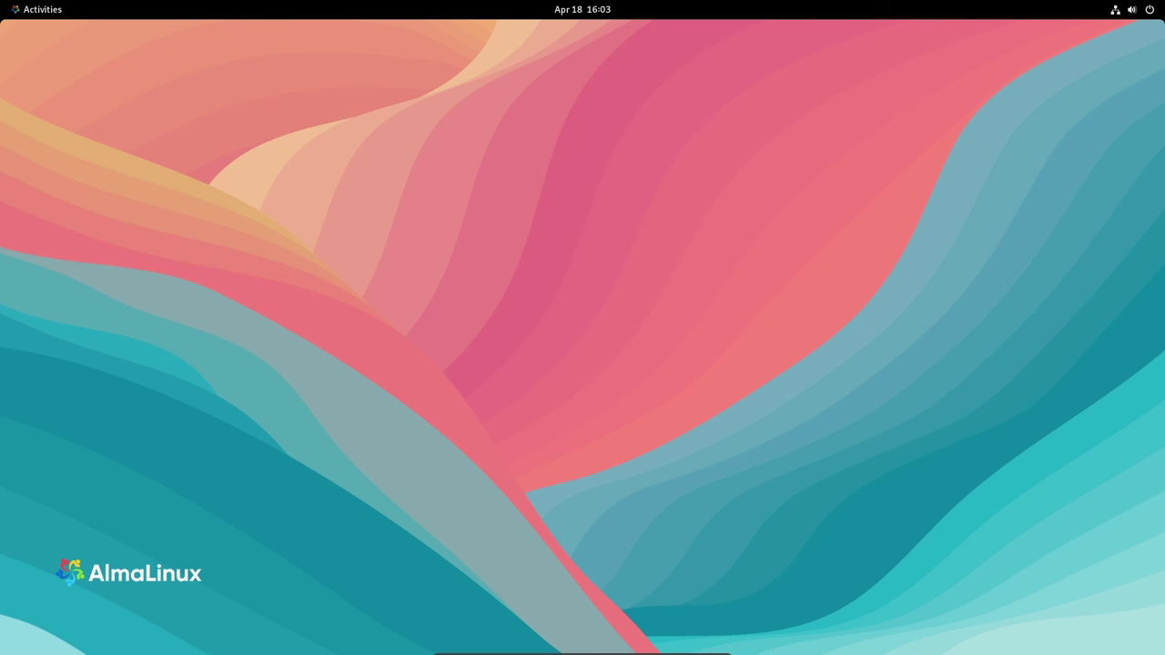
Open Files from the activities overview, move its window toward the middle of the desktop, and check its version information.
click(47, 8)
click(507, 613)
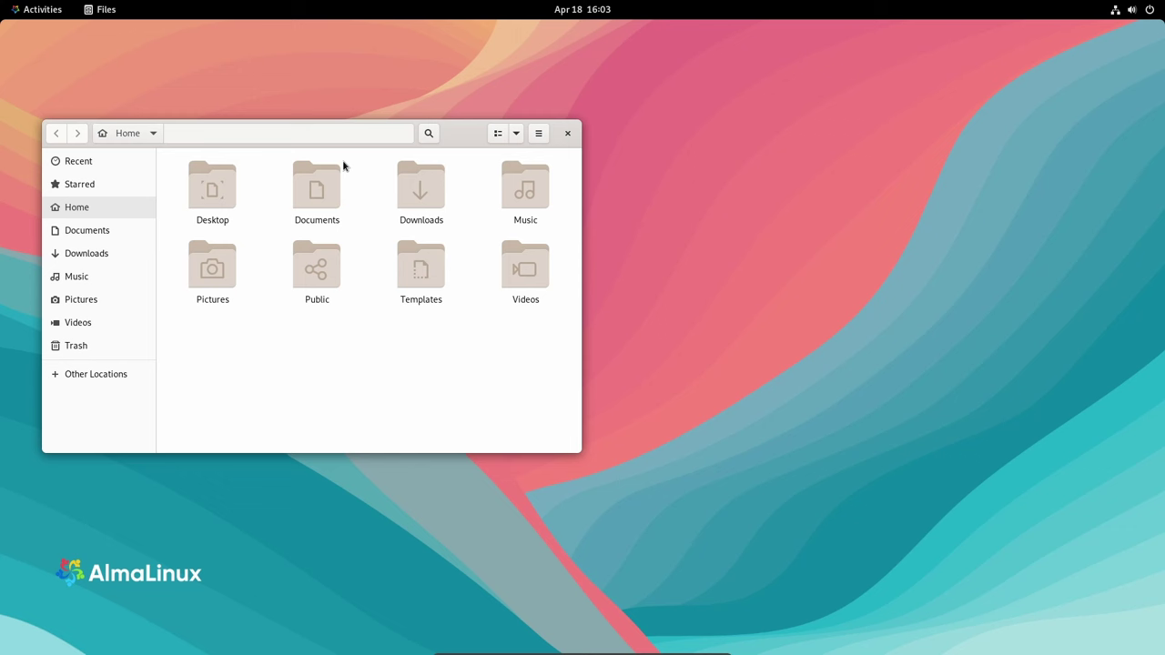
drag(478, 141, 822, 154)
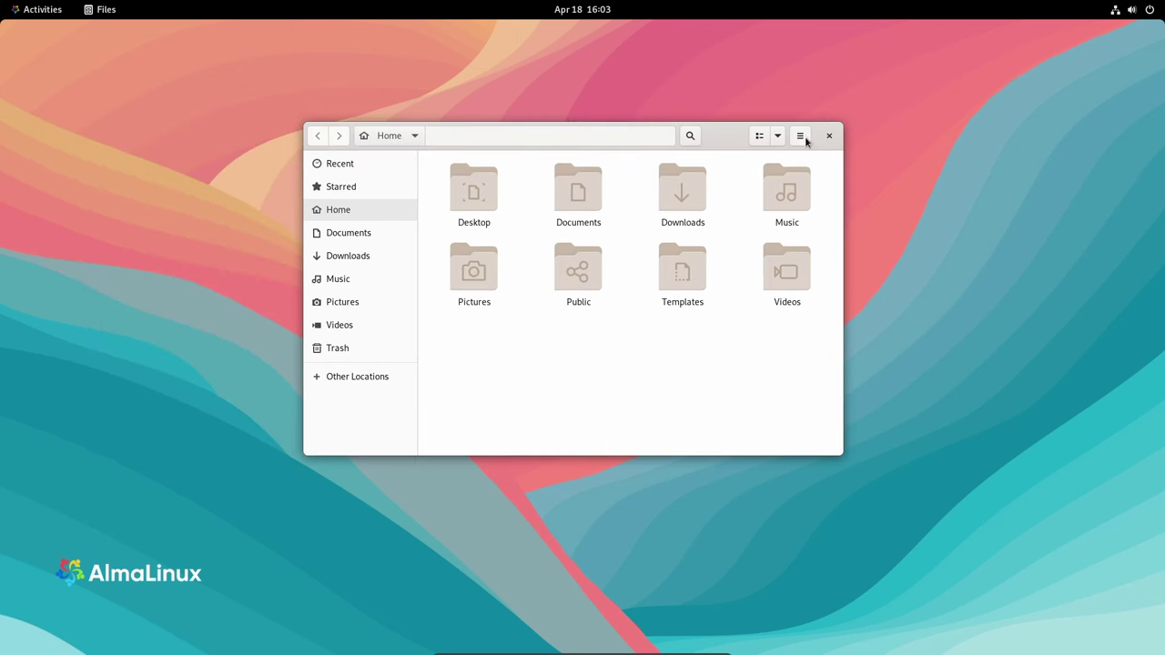
click(800, 135)
click(738, 353)
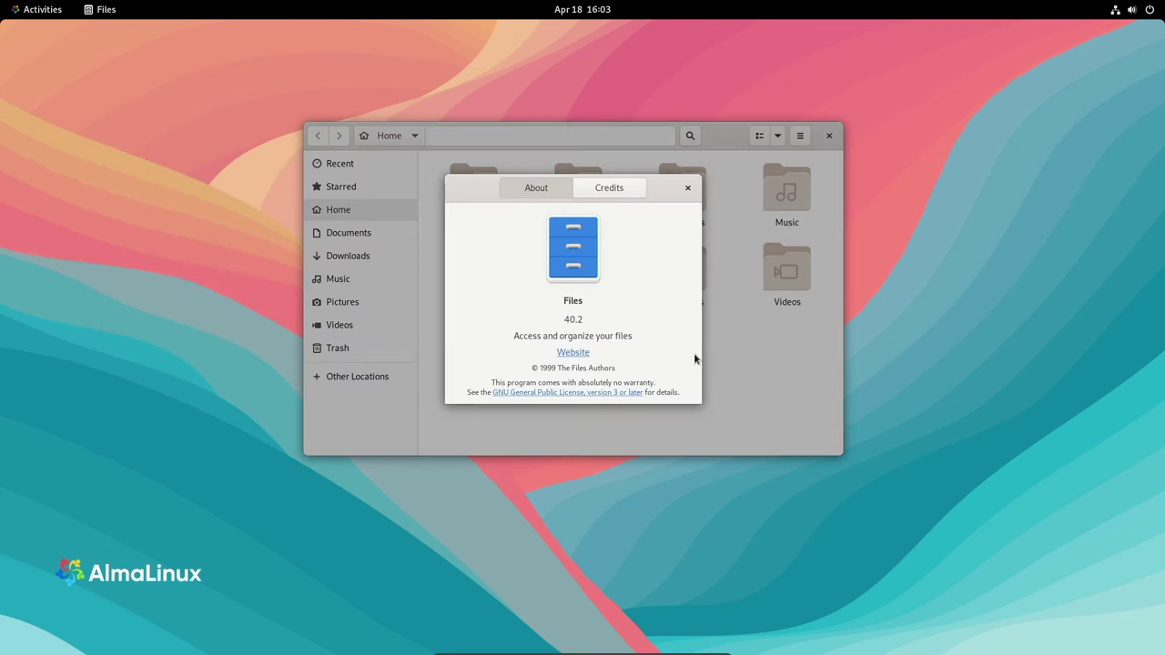